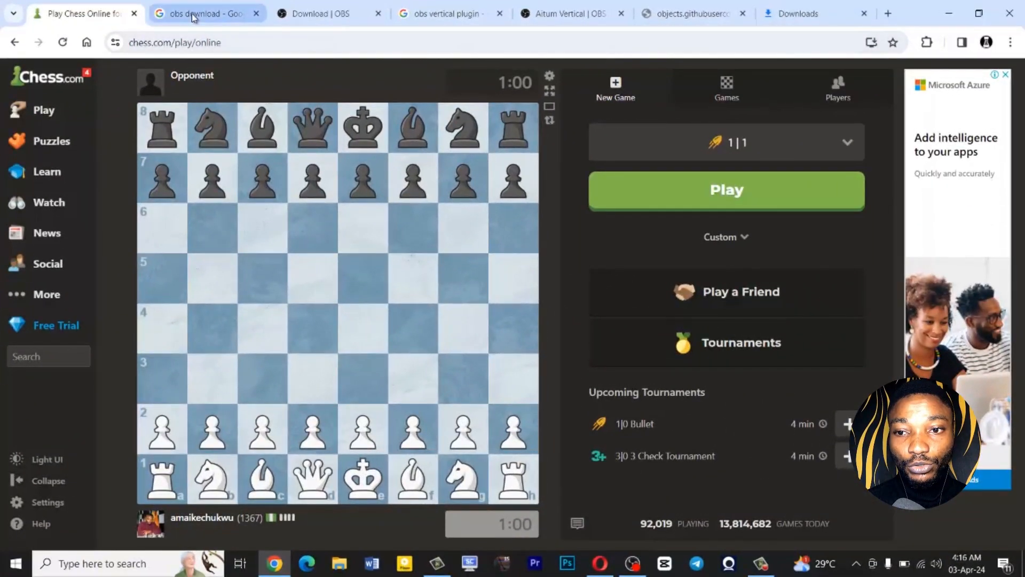
Step: Download the Windows installer for OBS Studio from the OBS Project download page
left_click(193, 15)
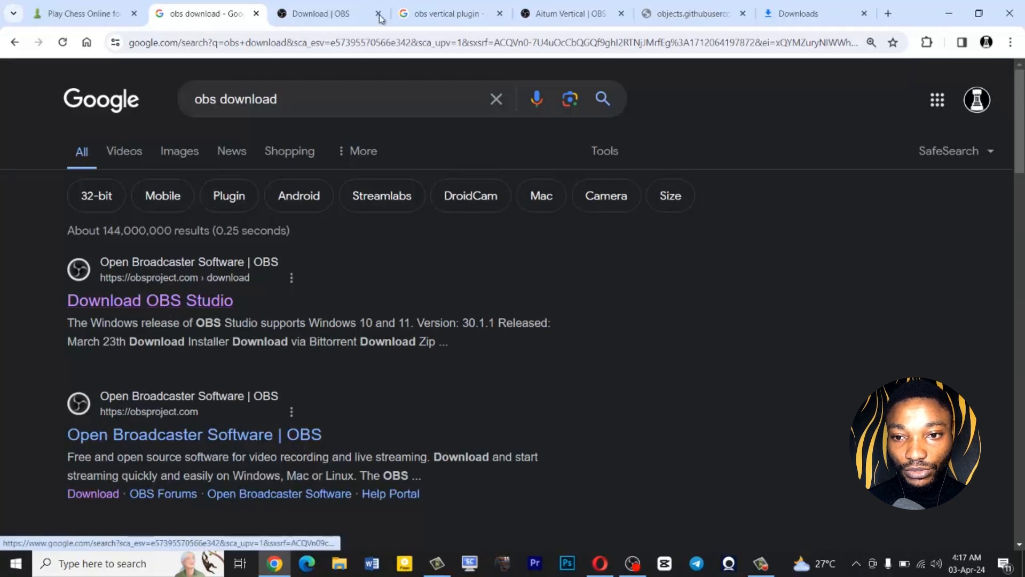
left_click(314, 16)
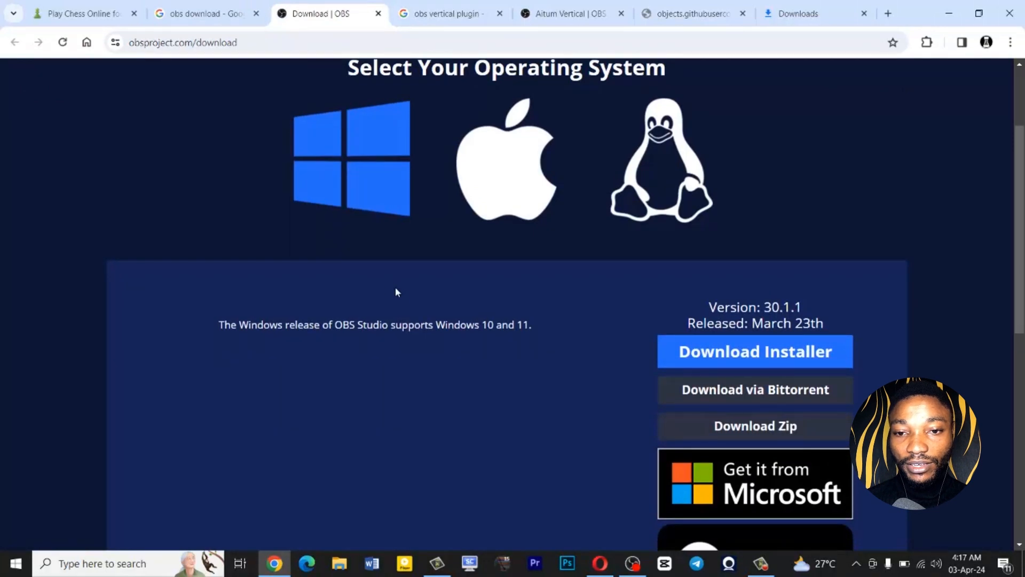
scroll(396, 292, "up", 3)
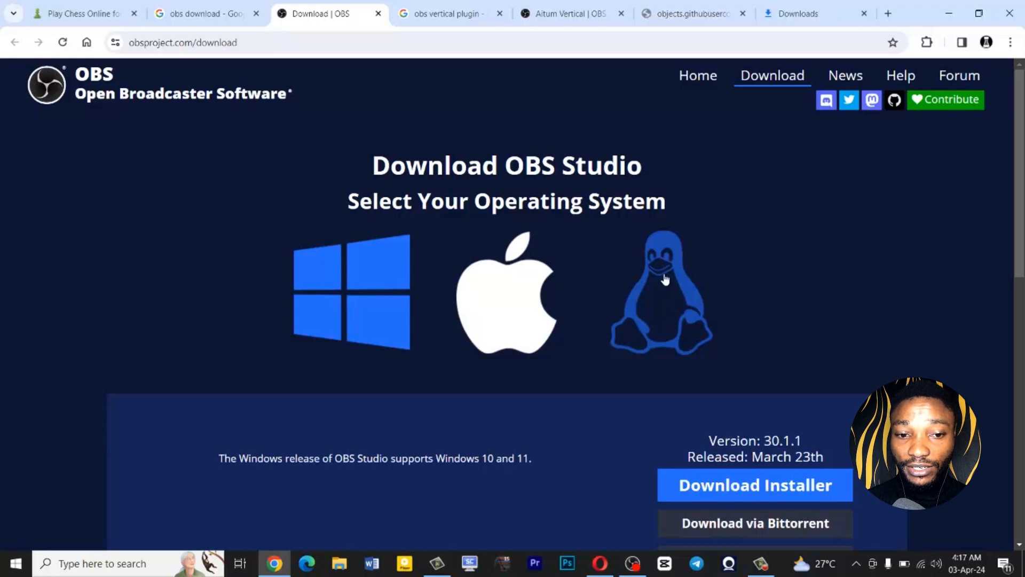
scroll(761, 318, "down", 2)
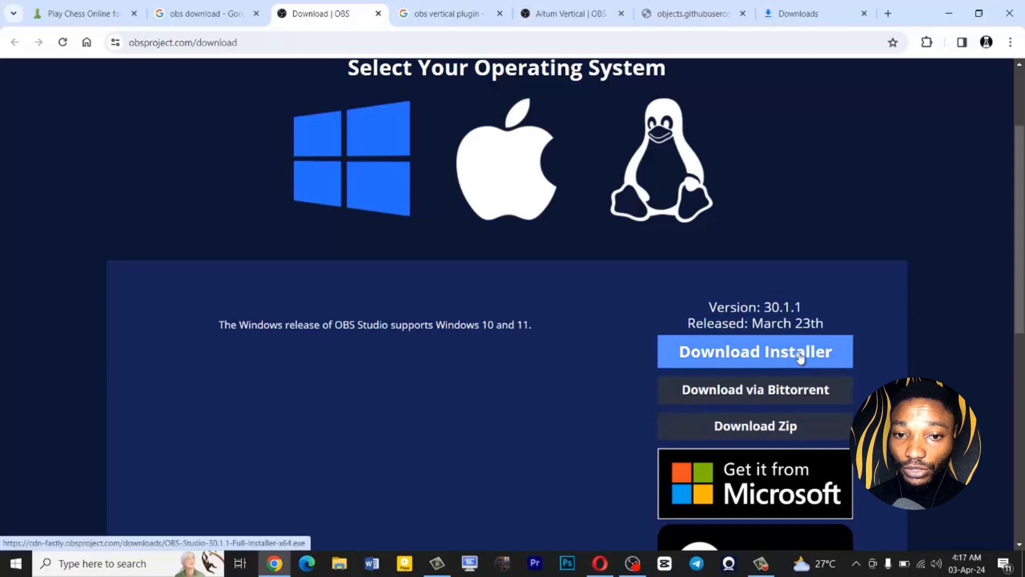
scroll(740, 325, "up", 2)
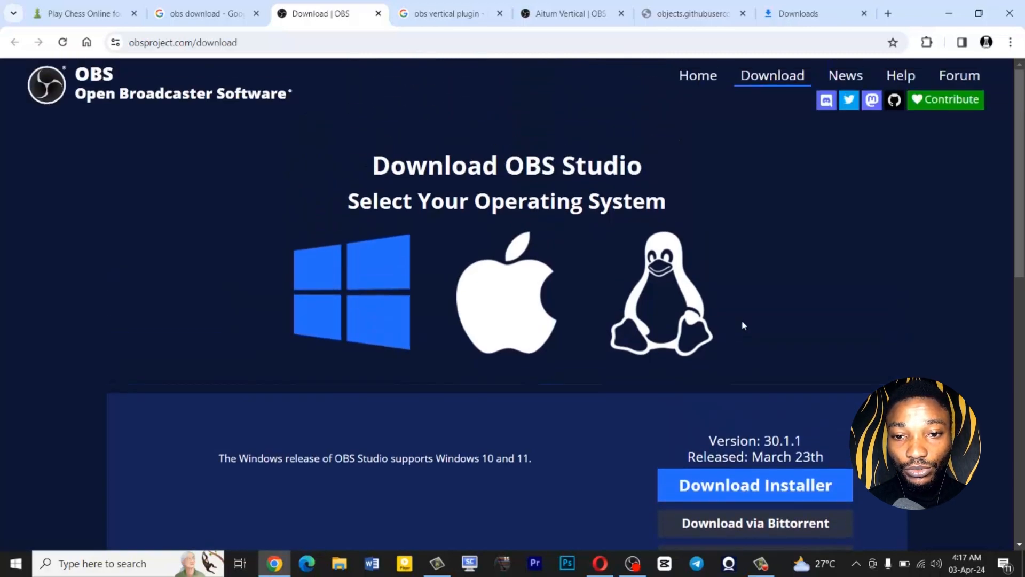
scroll(764, 250, "down", 3)
scroll(764, 250, "down", 1)
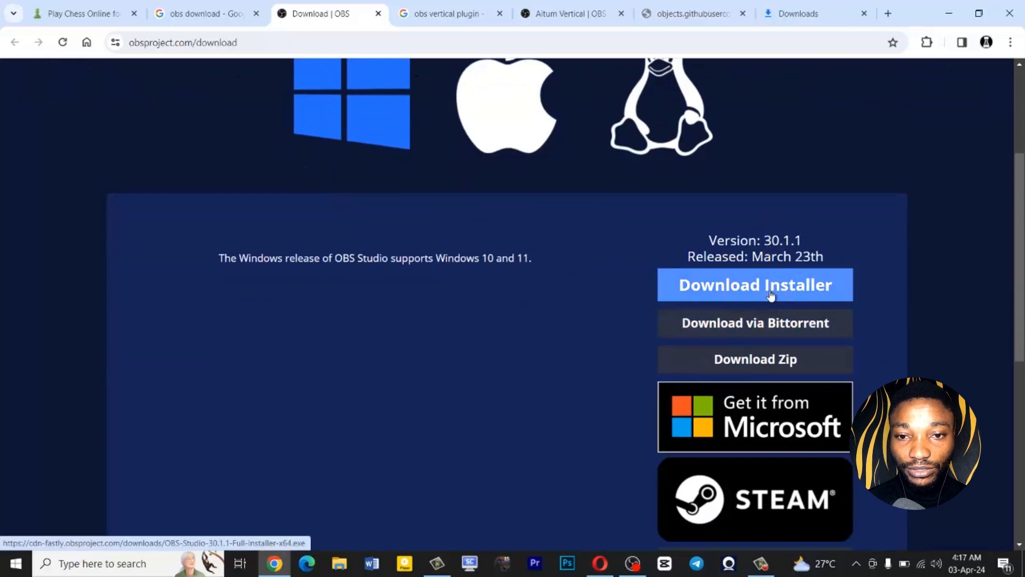
left_click(749, 288)
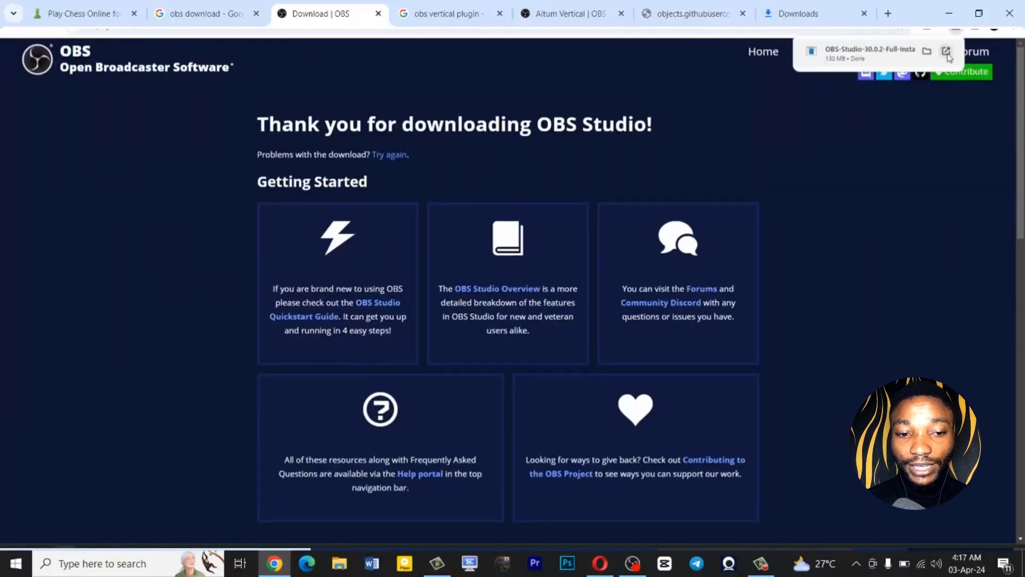
Step: Run the downloaded OBS Studio installer and install the program in the default obs-studio folder under Program Files
left_click(946, 52)
left_click(572, 358)
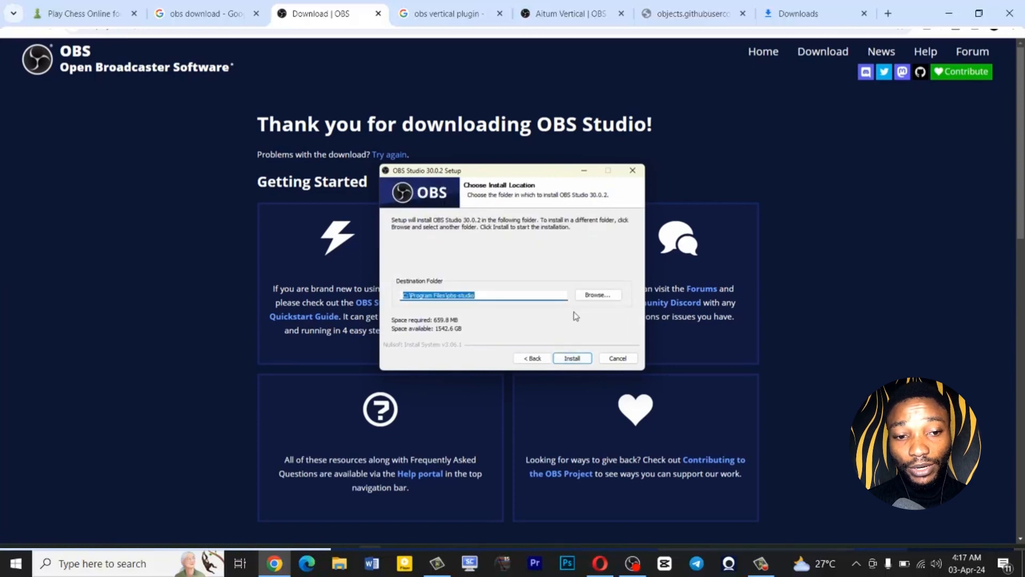
left_click(572, 358)
left_click(570, 358)
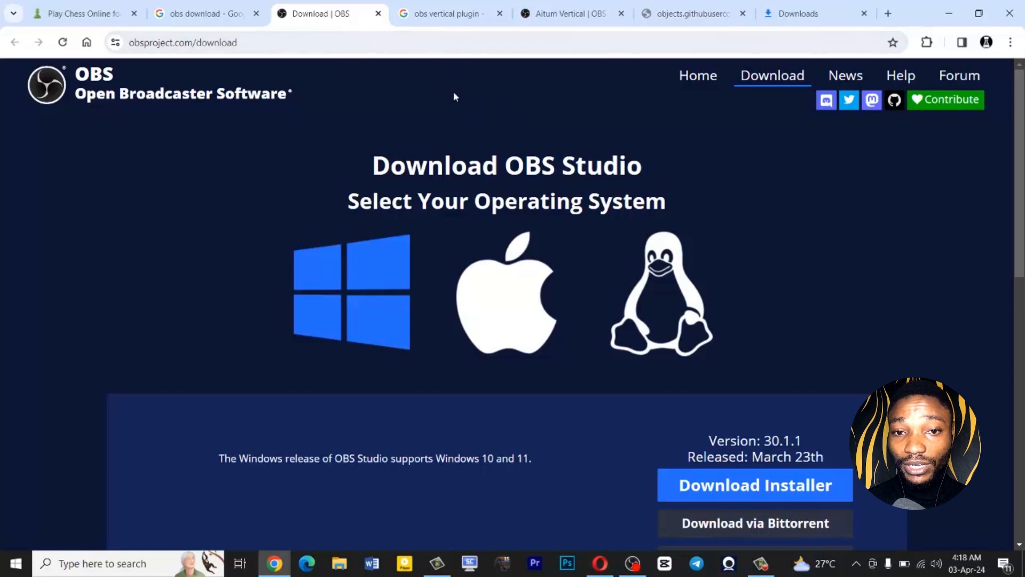
Step: Go from the "obs vertical plugin" search results to the Aitum Vertical plugin page and its download page with the installation steps
left_click(451, 17)
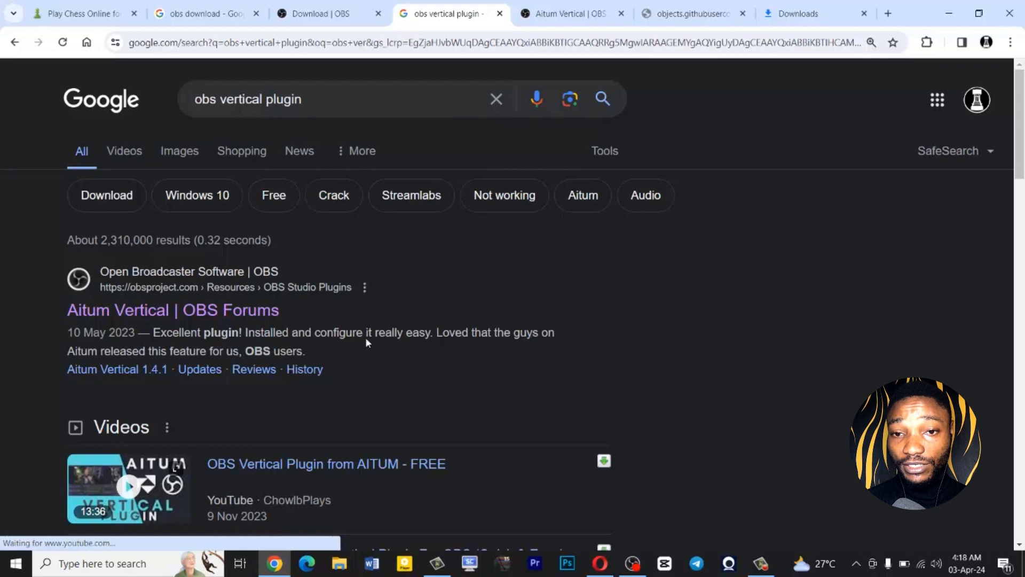
scroll(133, 205, "down", 3)
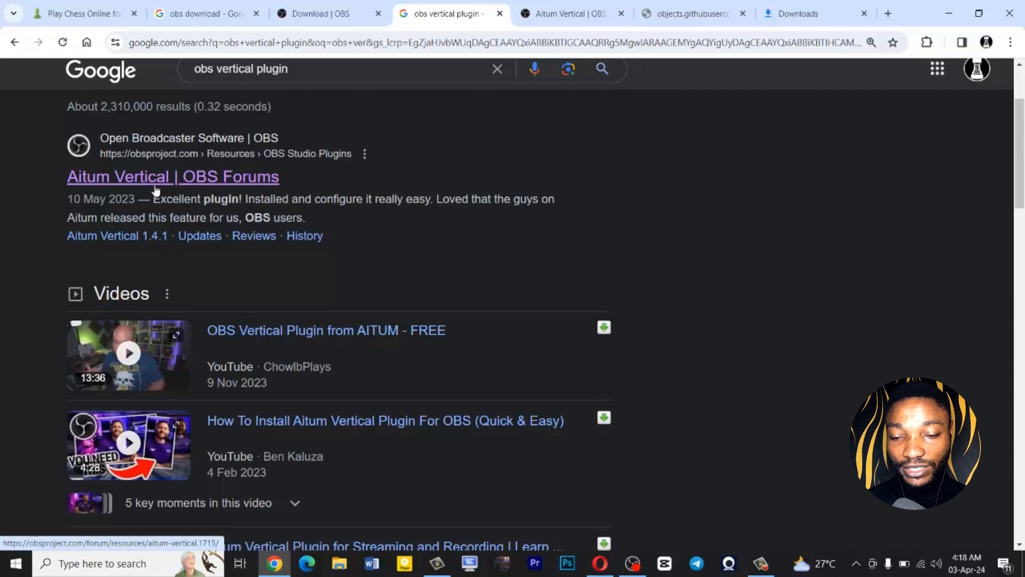
left_click(561, 14)
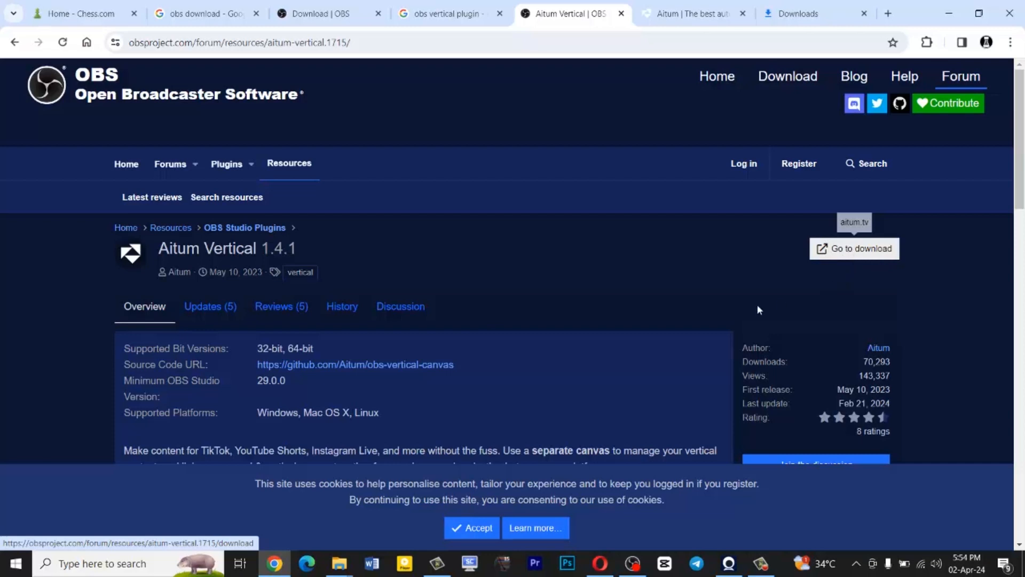
left_click(688, 14)
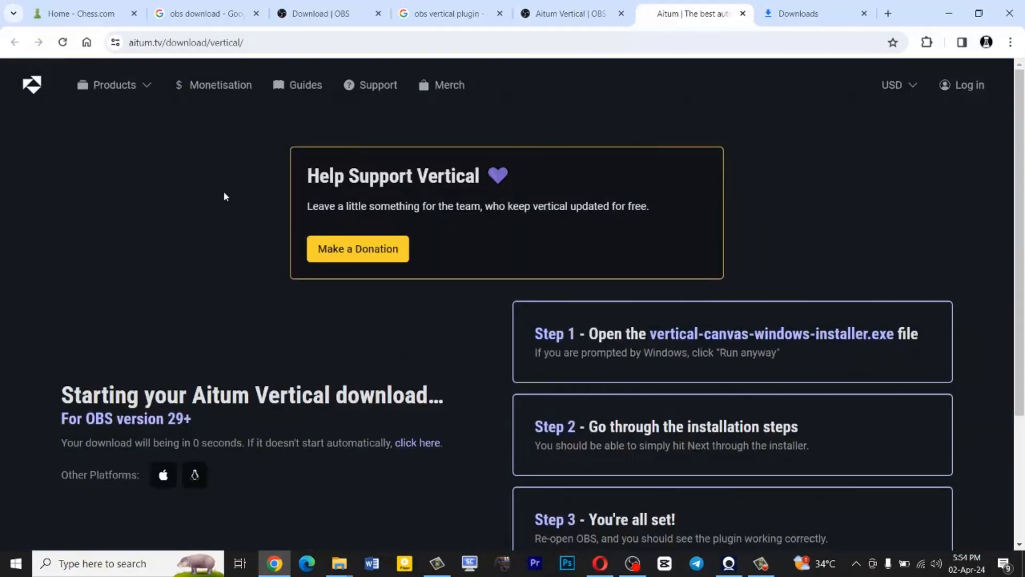
scroll(313, 411, "down", 1)
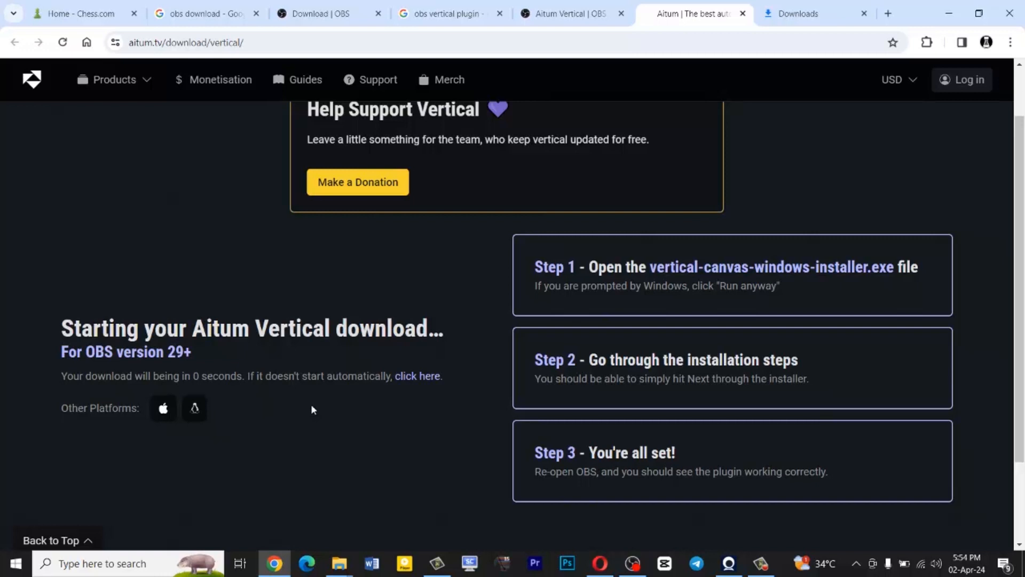
scroll(668, 320, "up", 1)
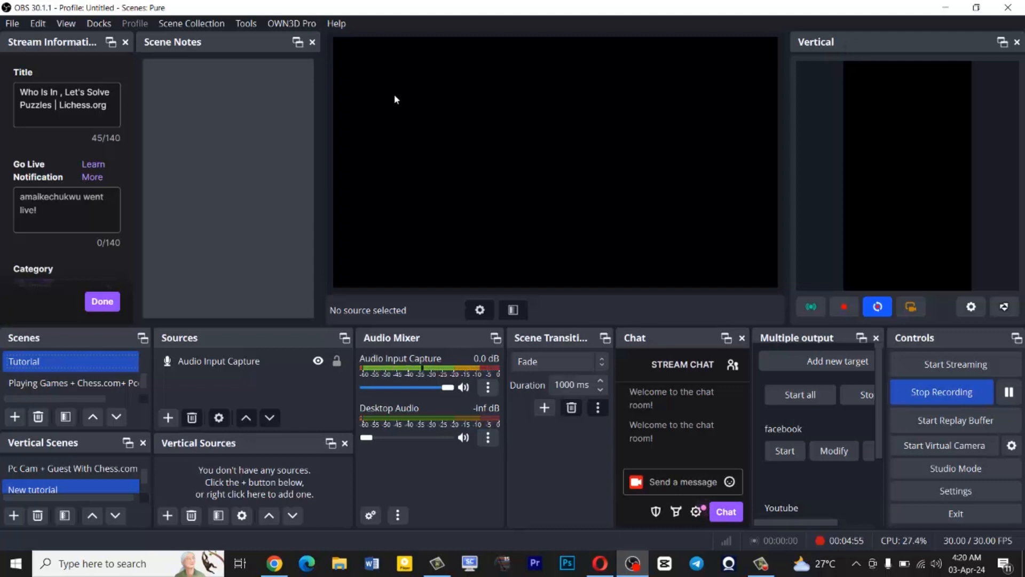
Step: Switch to OBS Studio and look up the Vertical dock in the list of available docks
left_click_drag(844, 44, 992, 90)
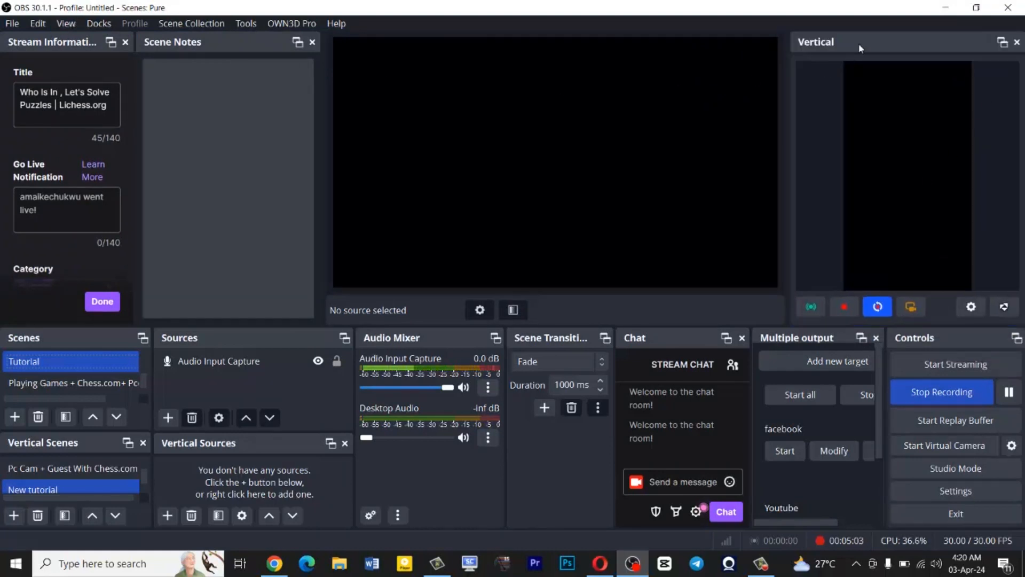
left_click(99, 25)
left_click(119, 25)
left_click(100, 24)
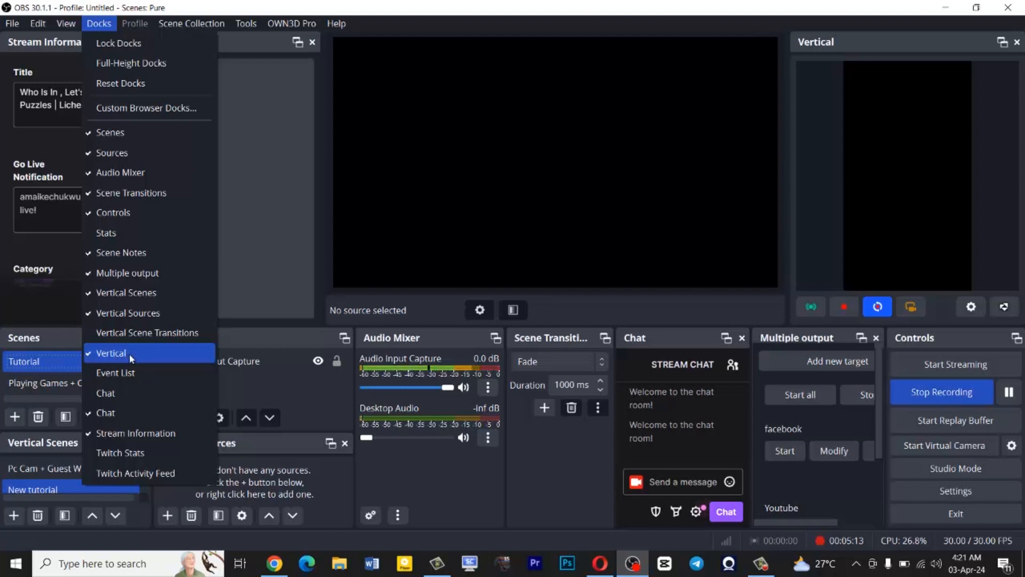
left_click(878, 48)
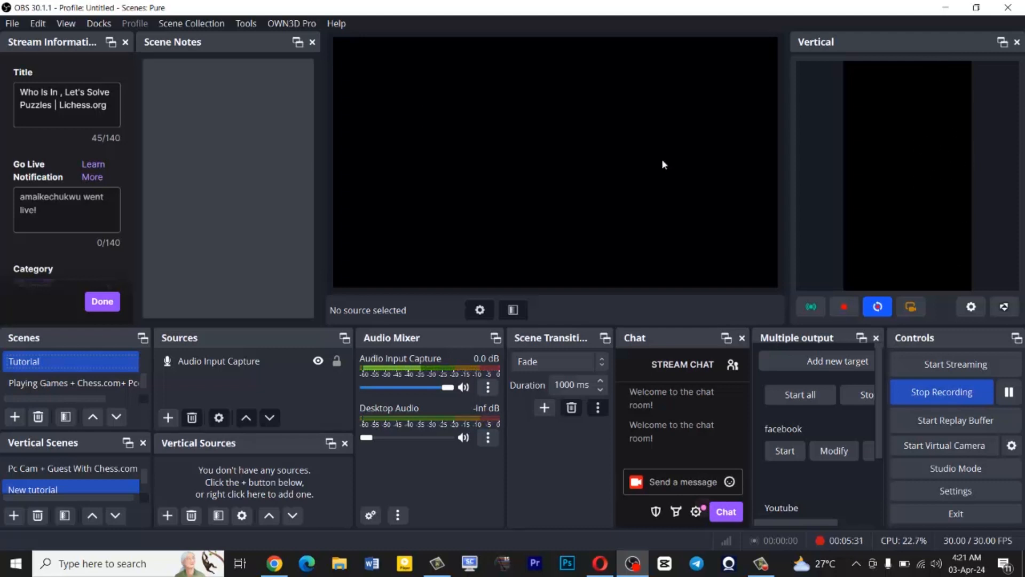
left_click(285, 360)
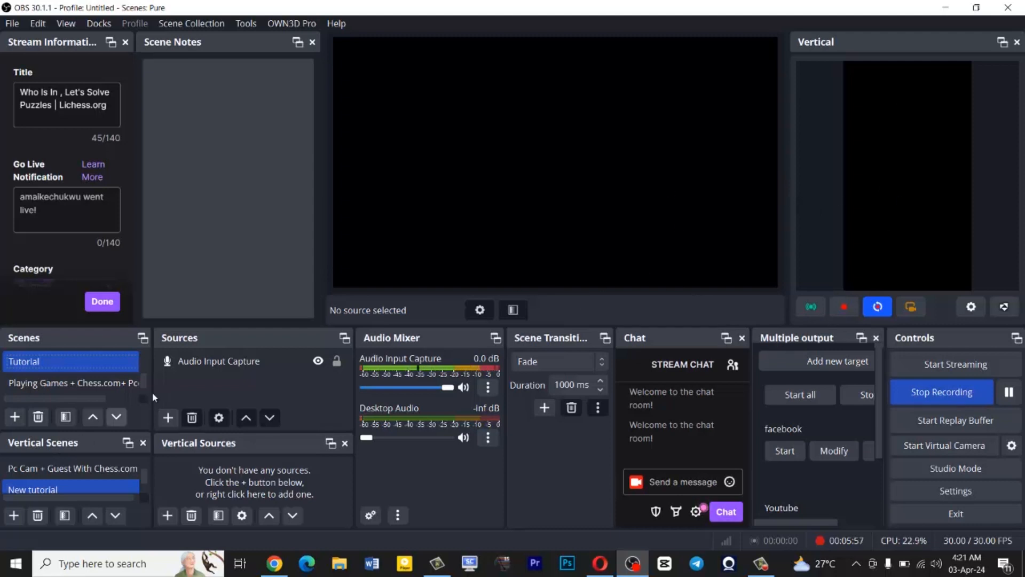
left_click(228, 369)
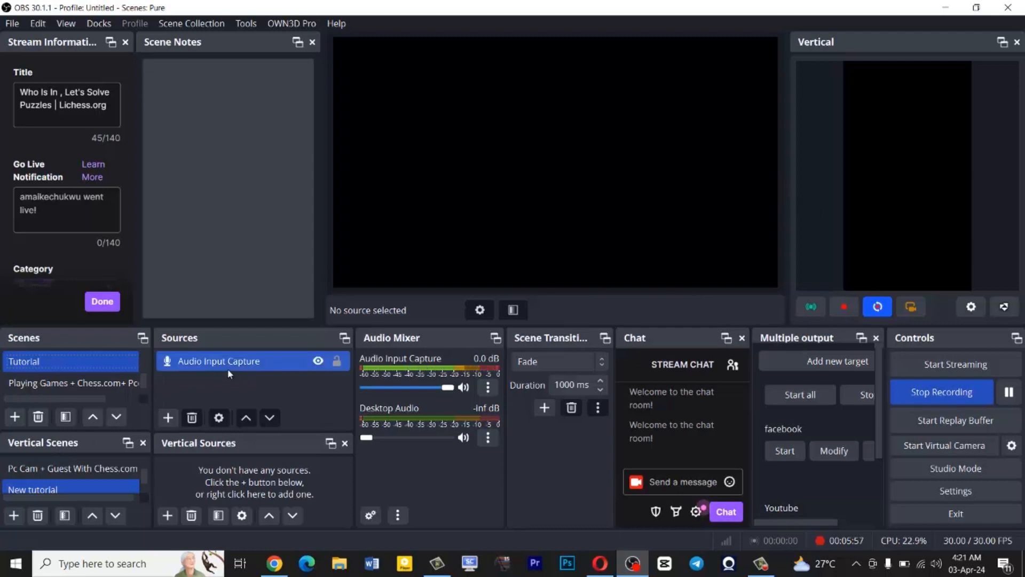
left_click(180, 374)
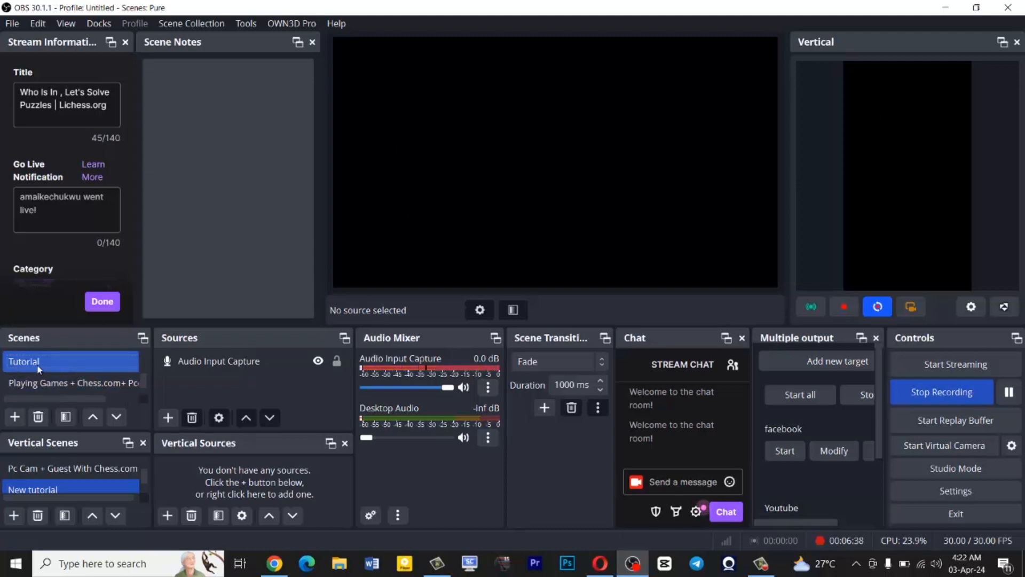
Step: Open the Tutorial scene's name for editing
left_click(24, 362)
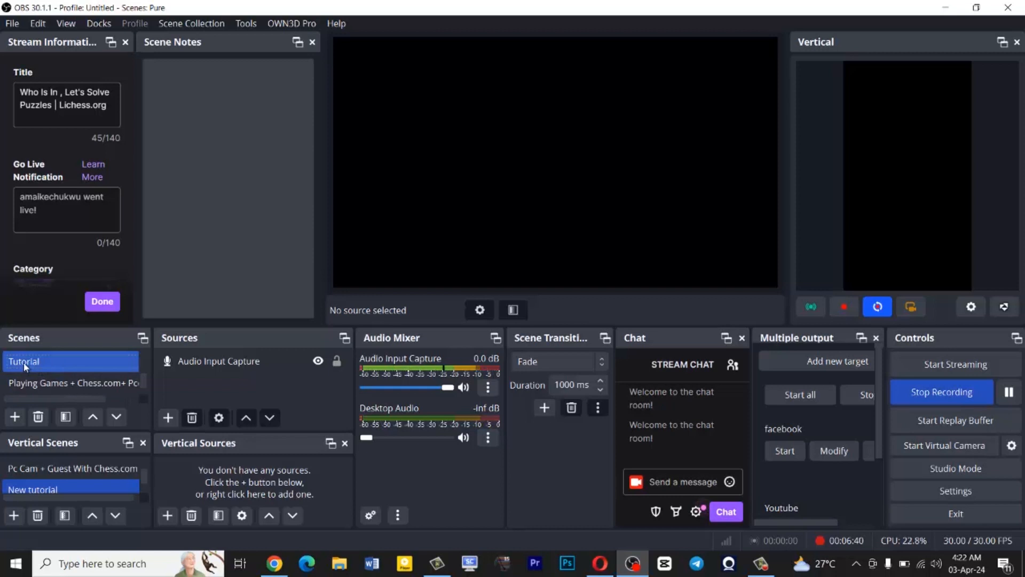
right_click(31, 361)
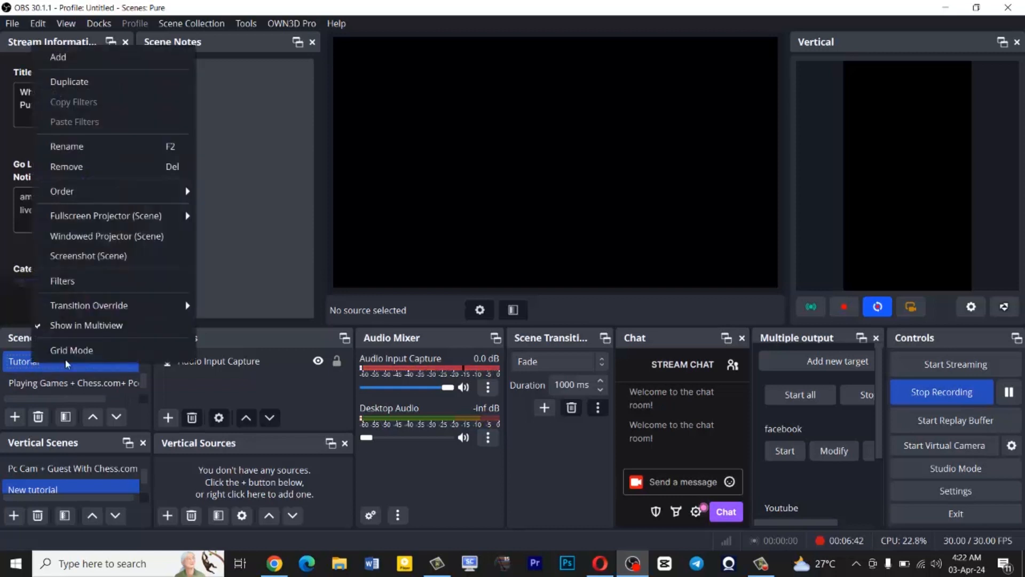
left_click(83, 146)
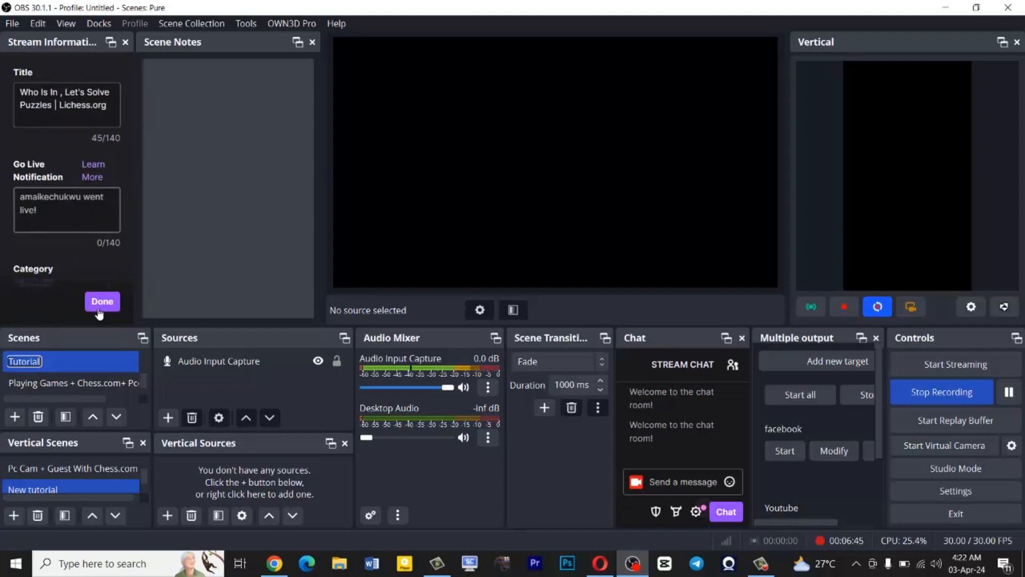
left_click(66, 360)
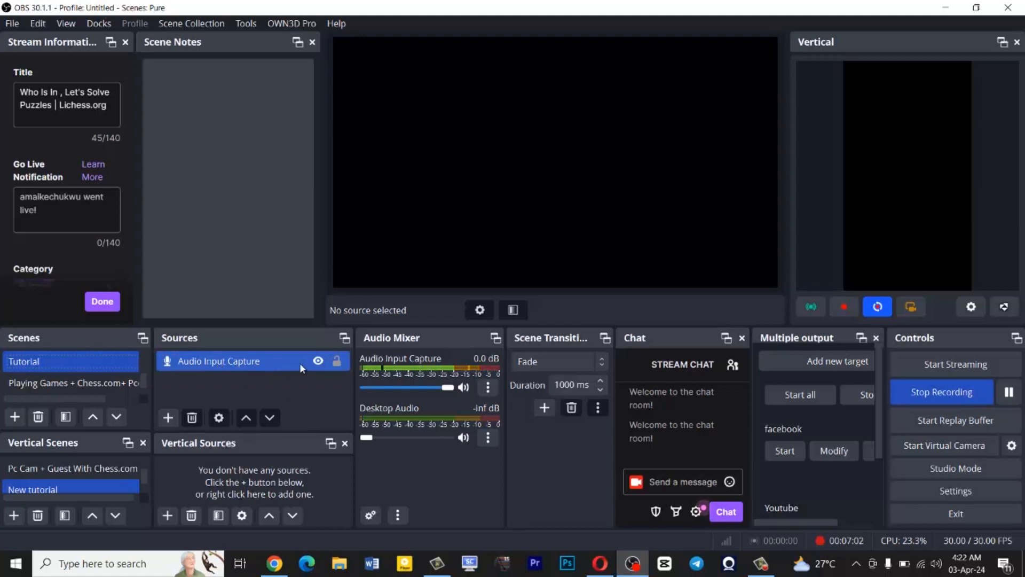
Step: Lock the Audio Input Capture source in the Tutorial scene
left_click(336, 362)
Step: Create a new audio input source named Audio Input Capture 2 and review its microphone choices, without changing the device
left_click(168, 418)
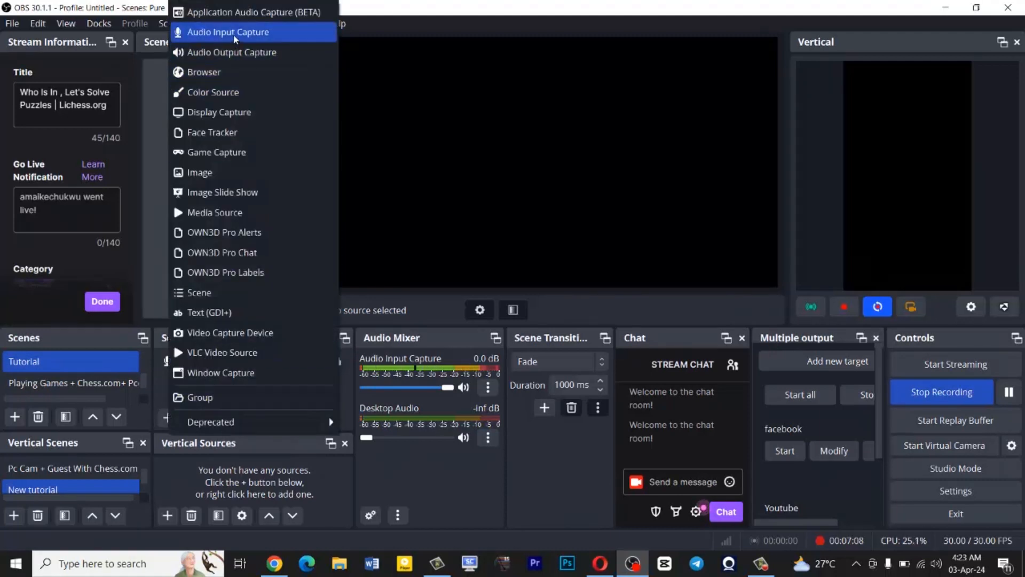
left_click(206, 32)
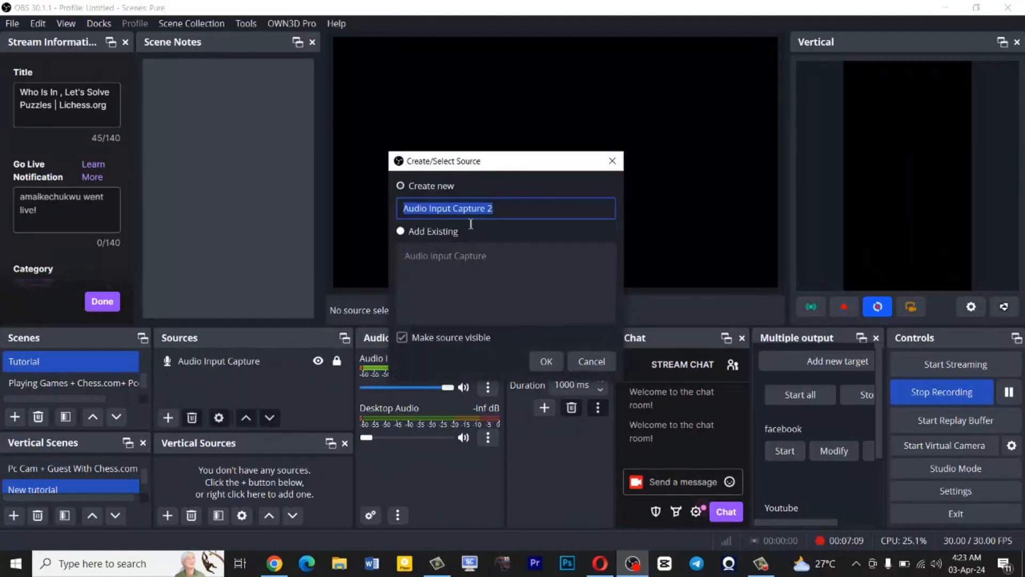
left_click(402, 232)
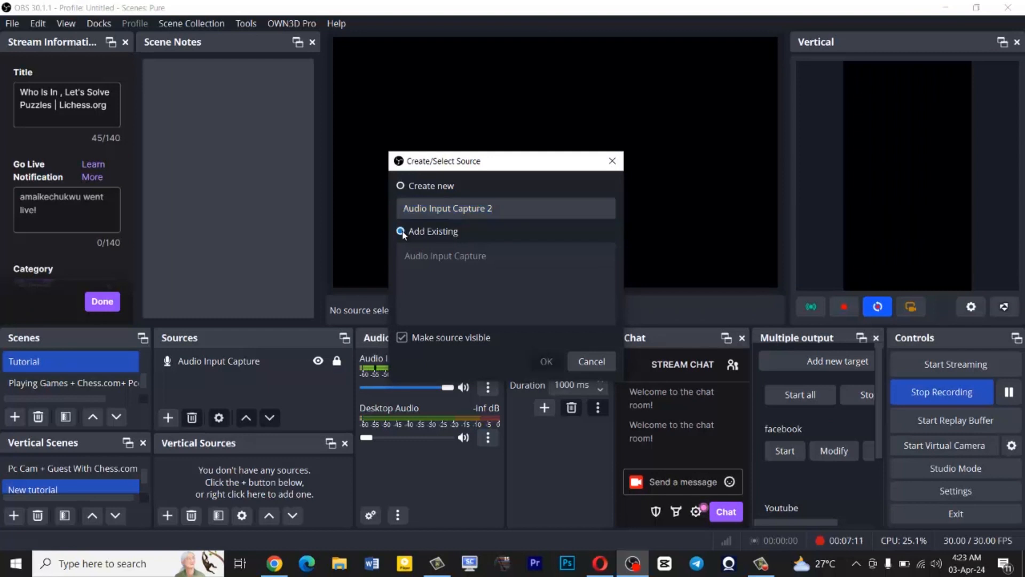
left_click(418, 257)
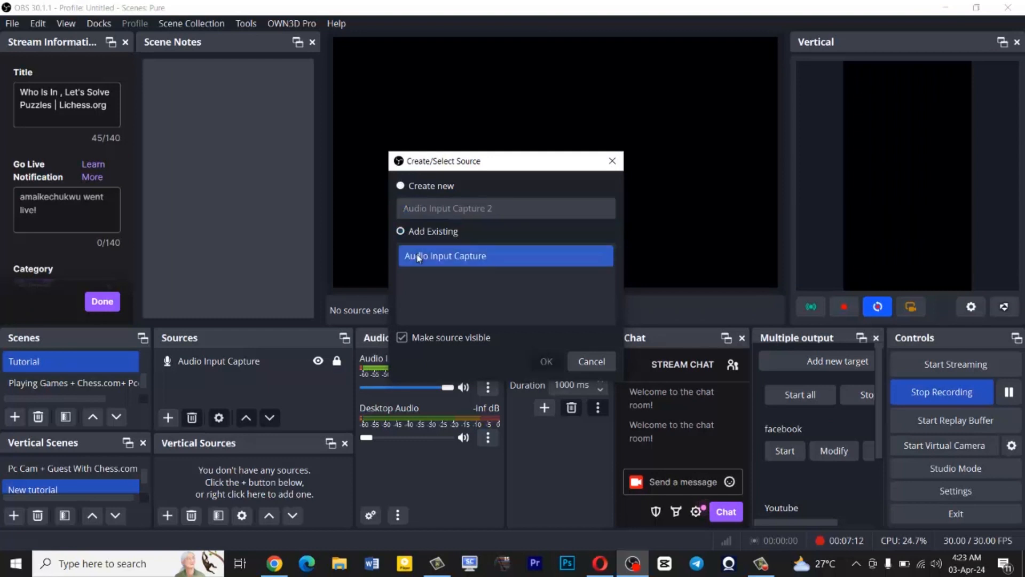
left_click(401, 186)
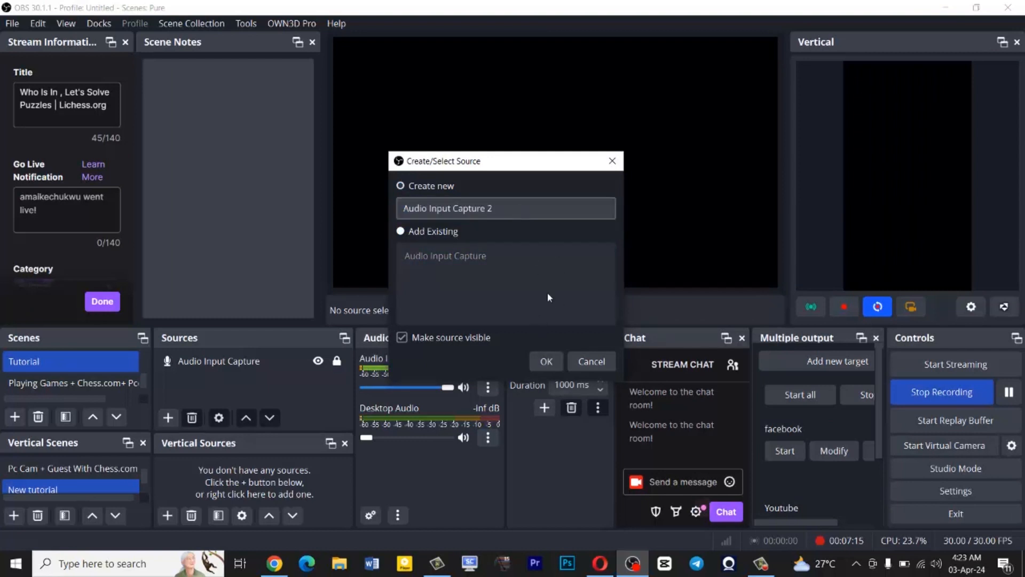
left_click(546, 361)
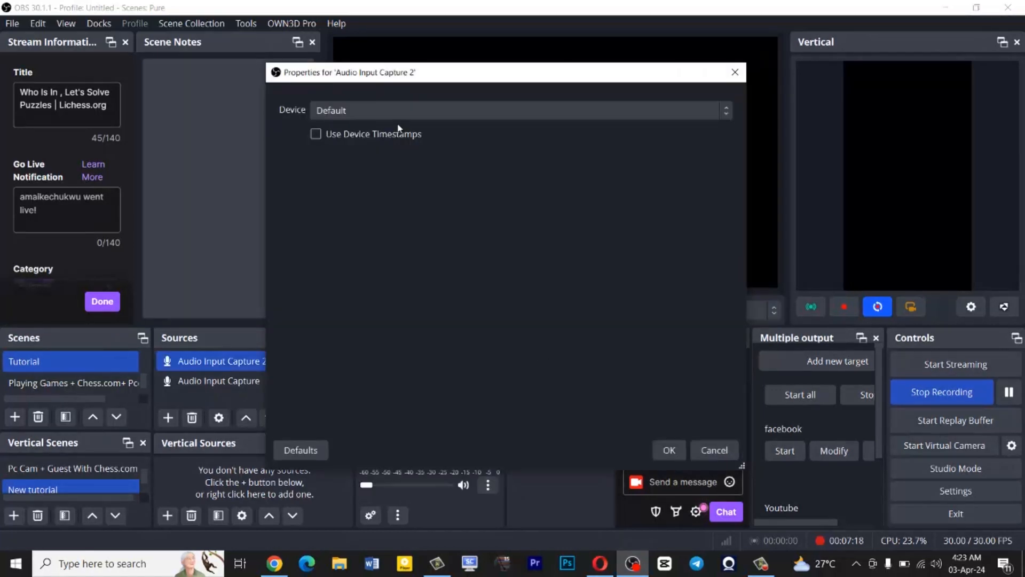
left_click(412, 113)
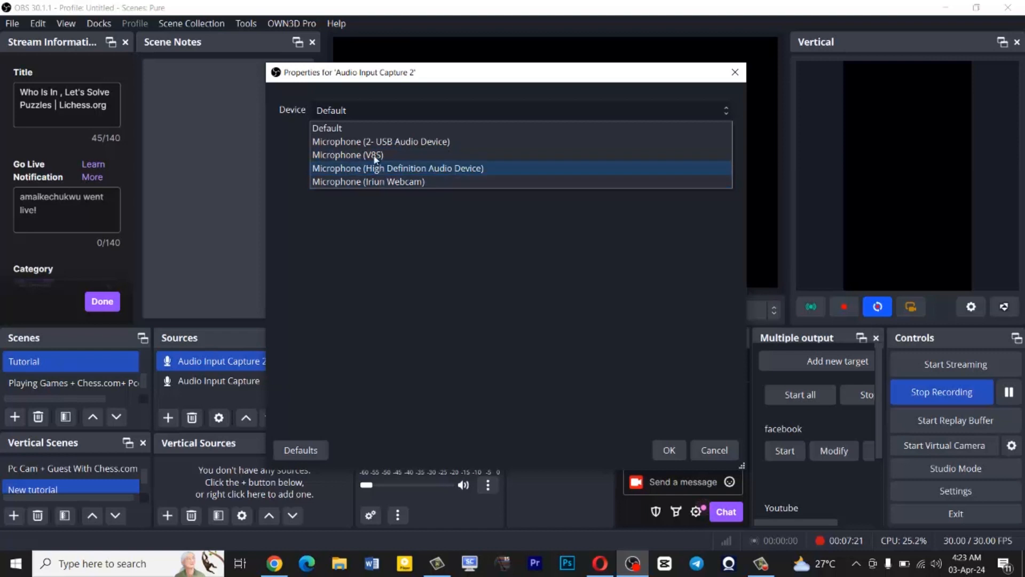
left_click(718, 452)
left_click(715, 450)
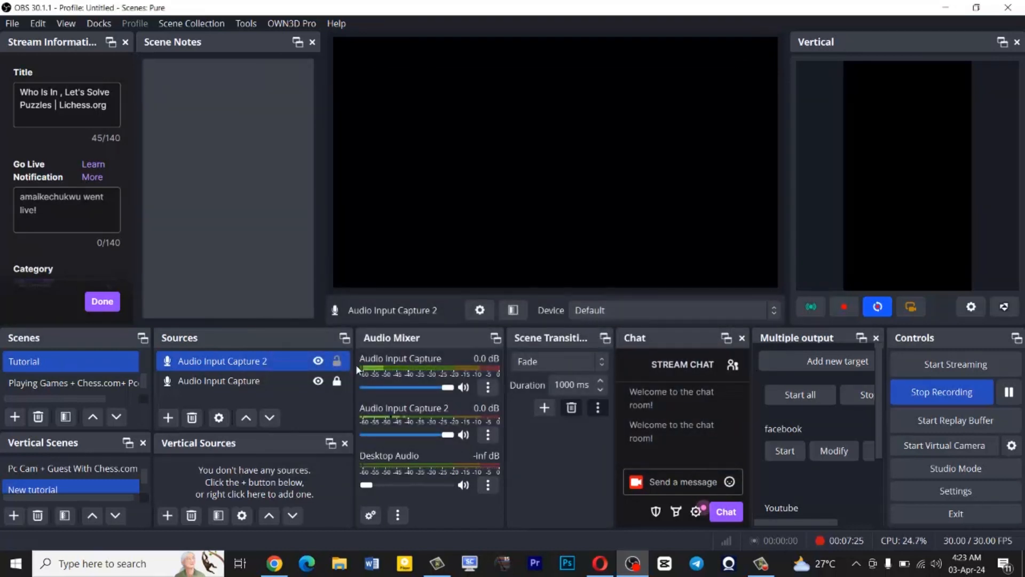
Step: Remove the Audio Input Capture 2 source from the Tutorial scene
left_click(191, 417)
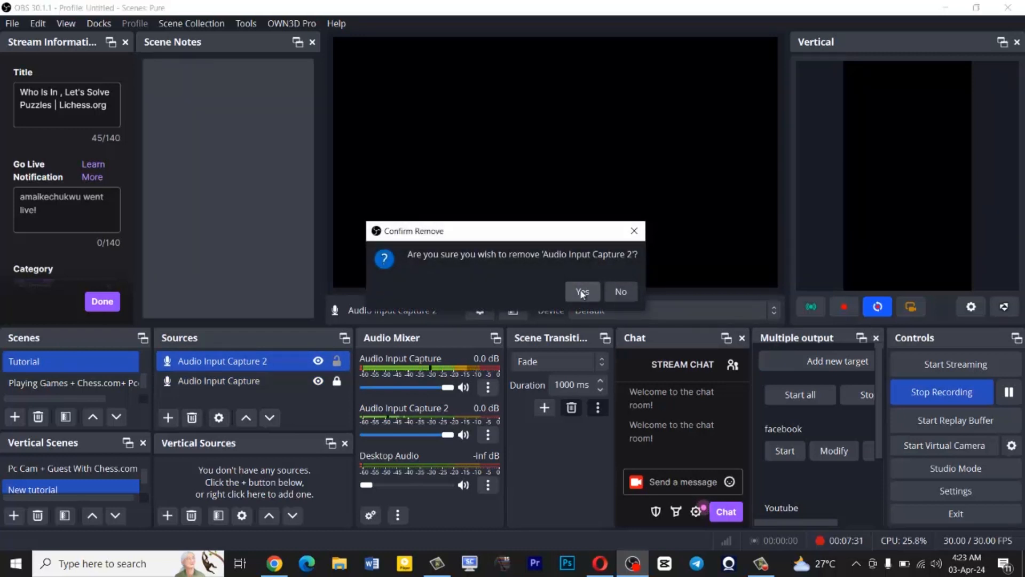
left_click(582, 292)
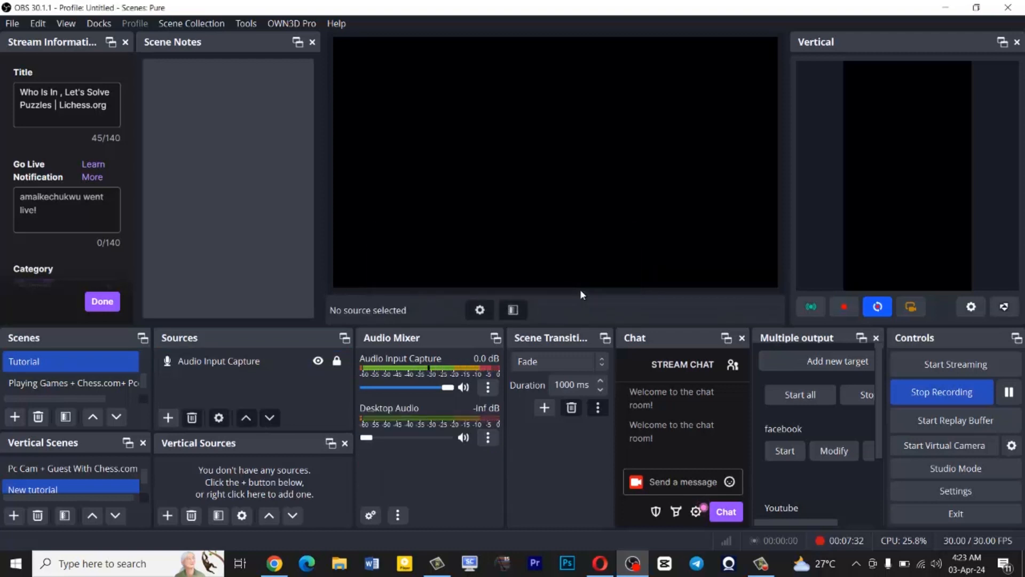
Step: Create a new video capture device source named my face in the Tutorial scene
left_click(209, 365)
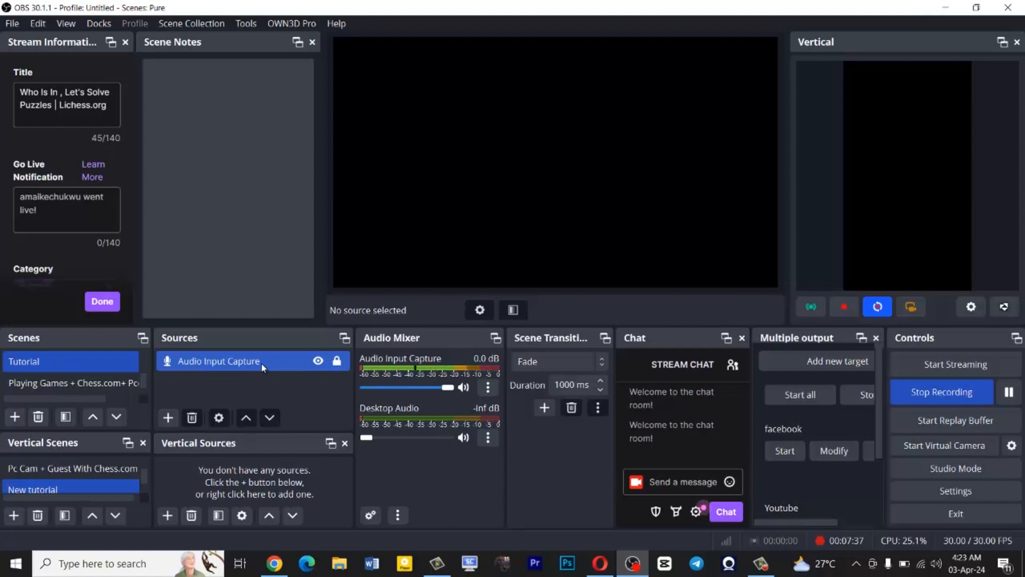
left_click(184, 487)
left_click(168, 417)
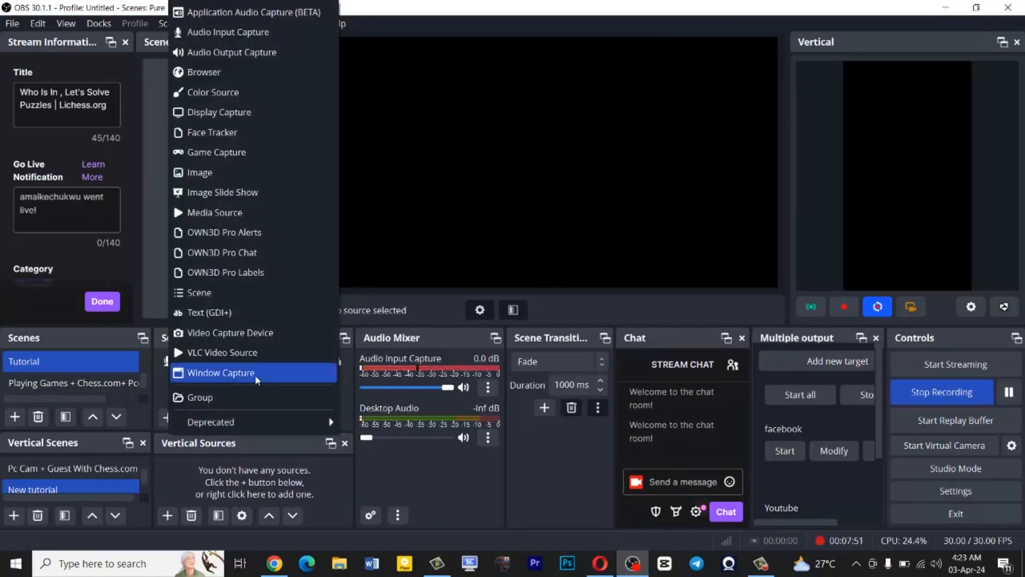
left_click(221, 333)
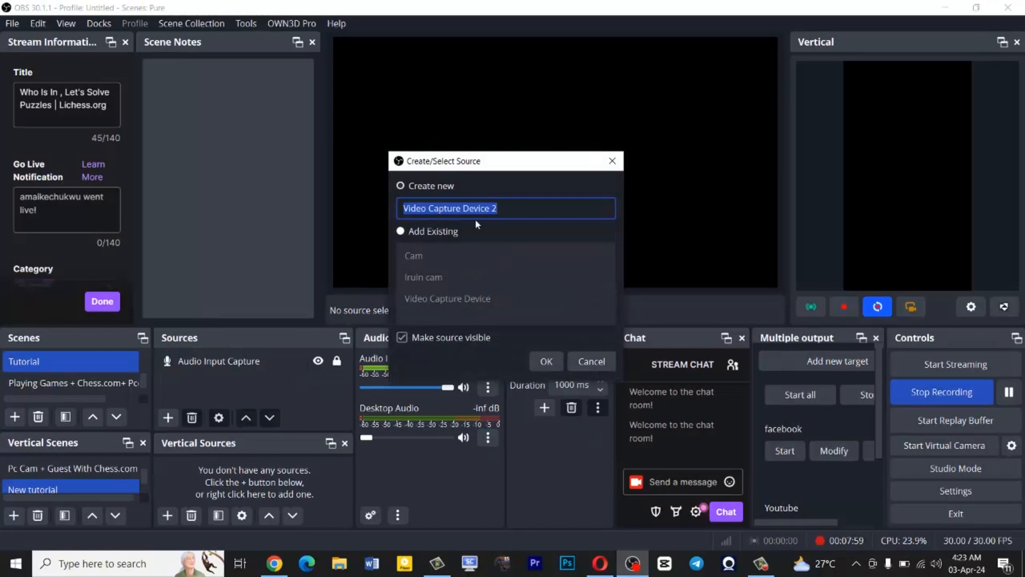
type("my fac")
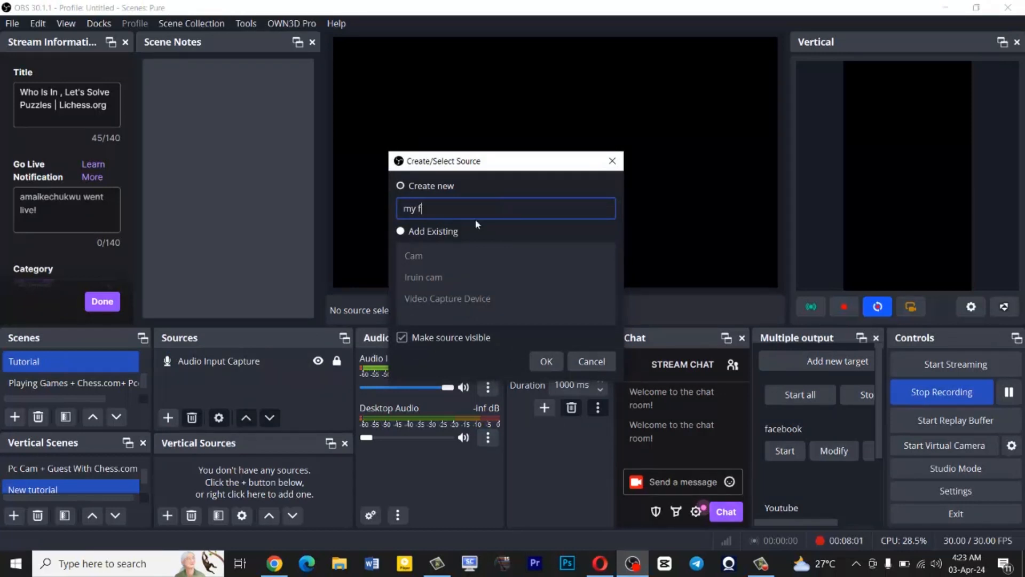
type("e")
left_click(553, 363)
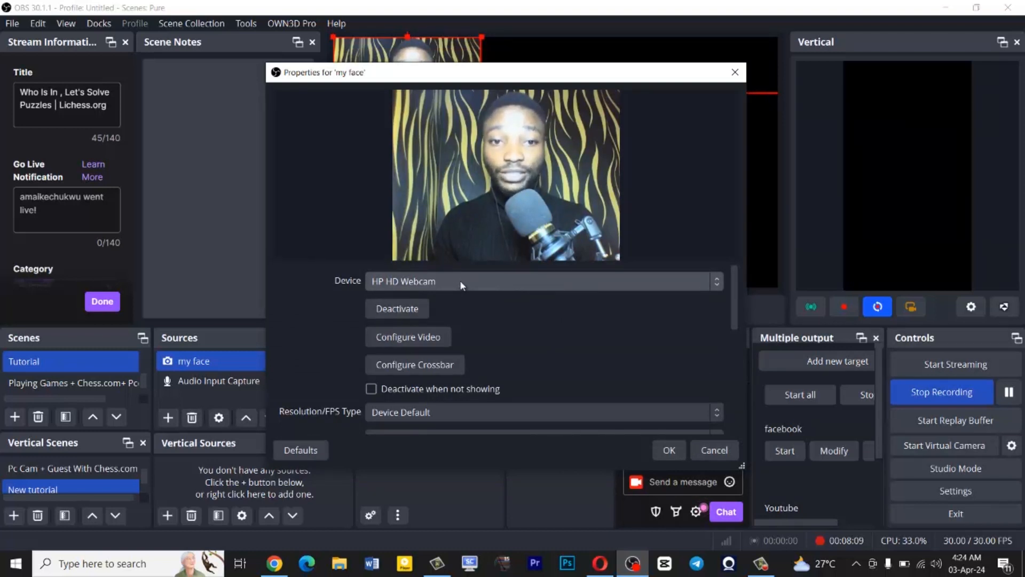
Step: Preview the OBS Virtual Camera feed for the my face source and set its device to Iriun Webcam
left_click(490, 280)
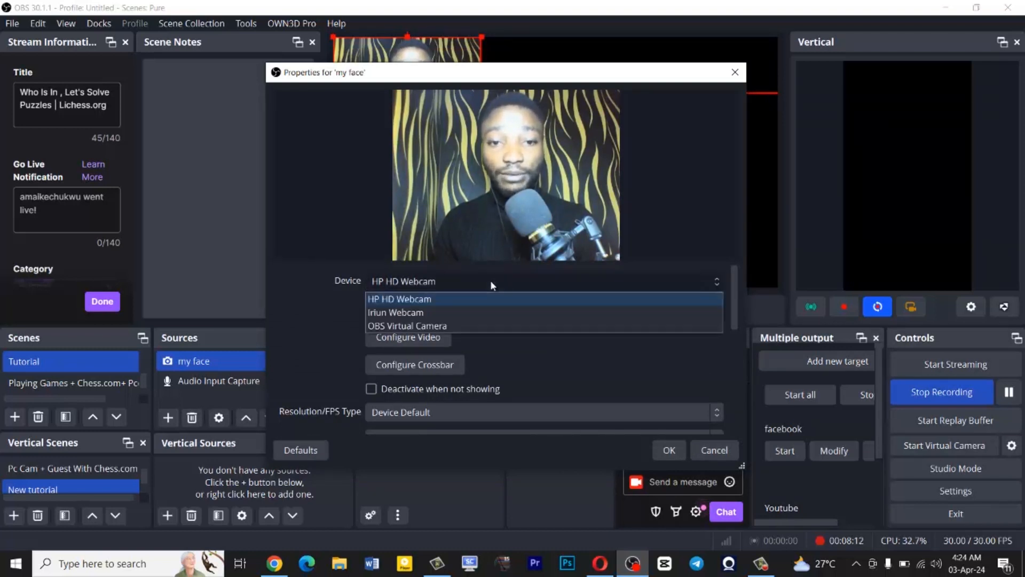
left_click(425, 312)
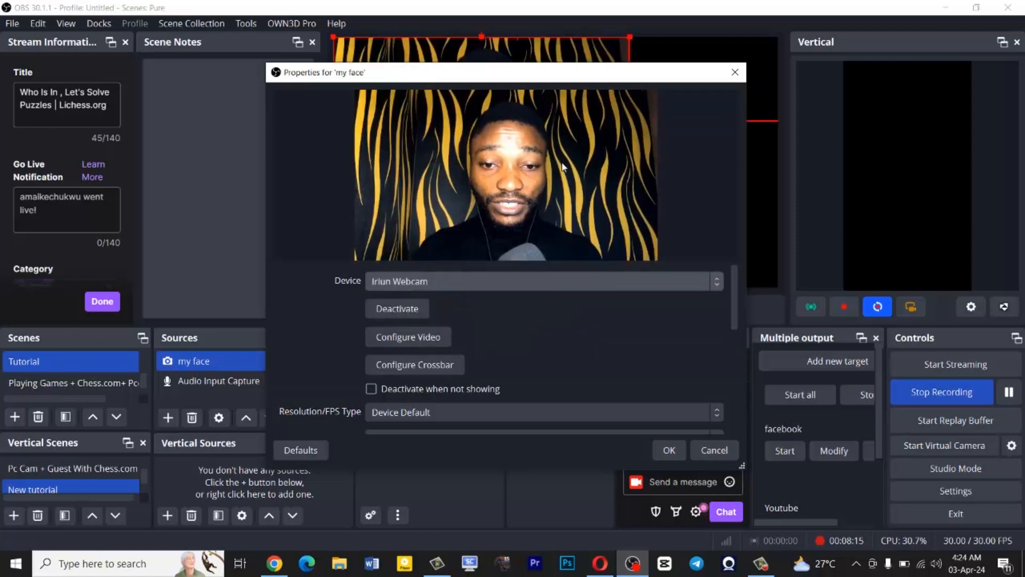
left_click(445, 281)
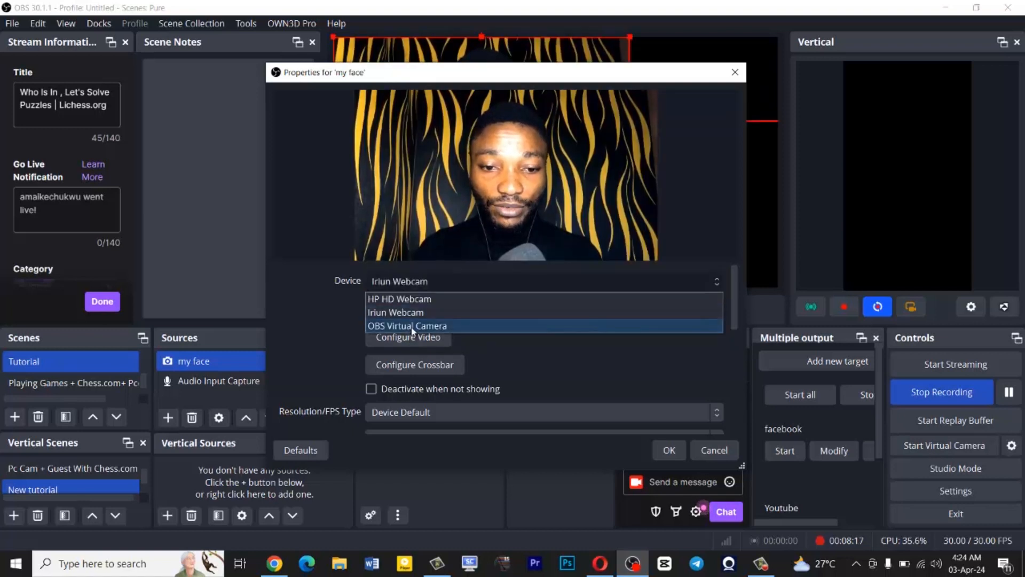
left_click(412, 327)
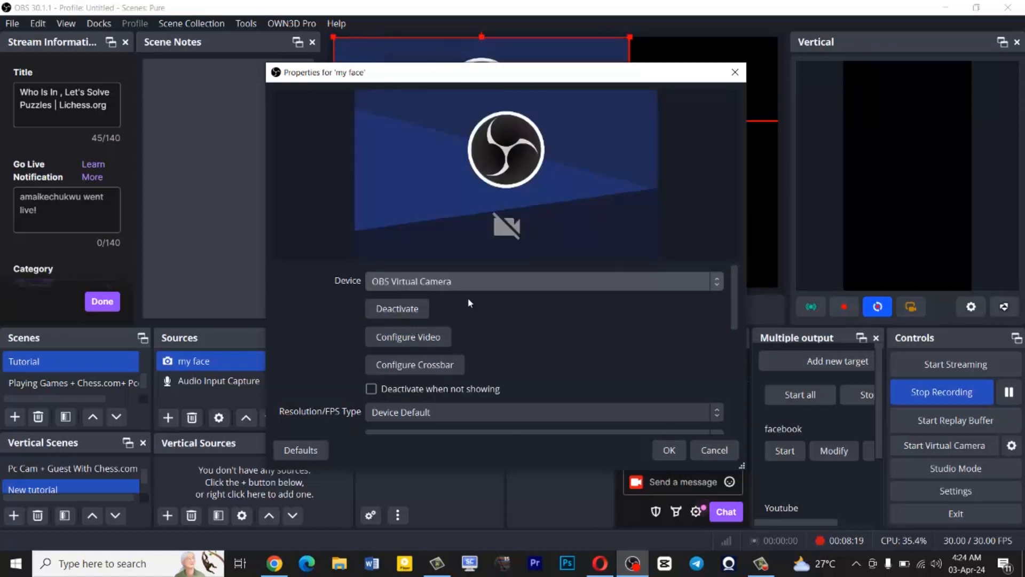
left_click(450, 280)
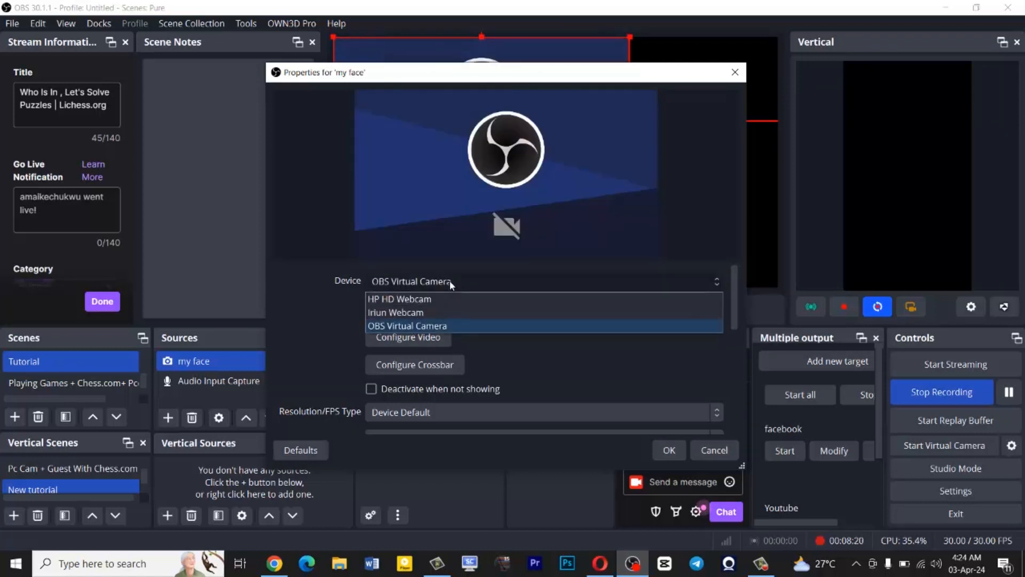
left_click(406, 314)
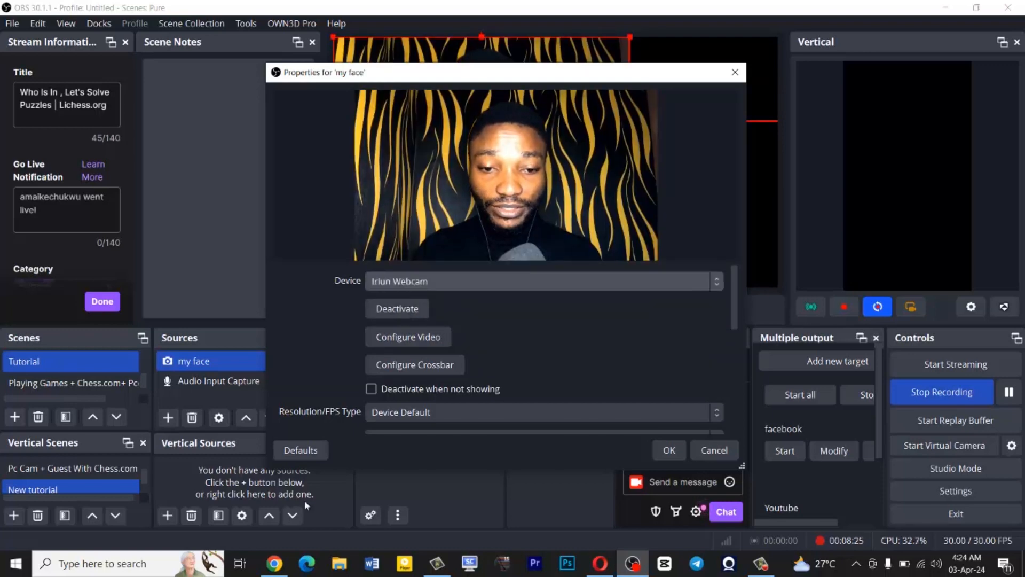
left_click(668, 452)
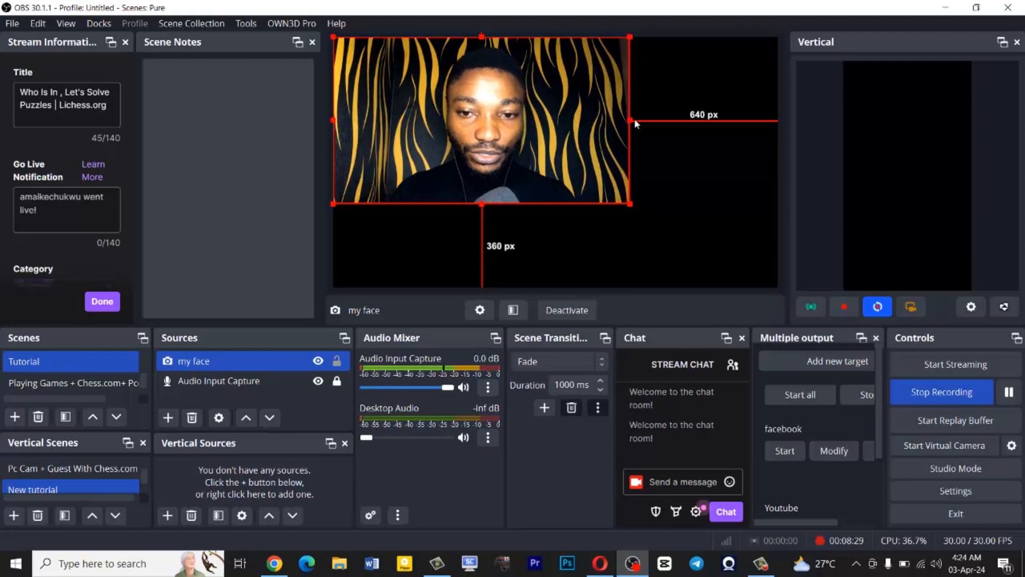
Step: Crop both sides of the my face camera image, leaving about 233 px free on its left and 776 px on its right
mouse_move(631, 121)
left_mouse_down()
mouse_move(609, 122)
mouse_move(633, 126)
left_mouse_up()
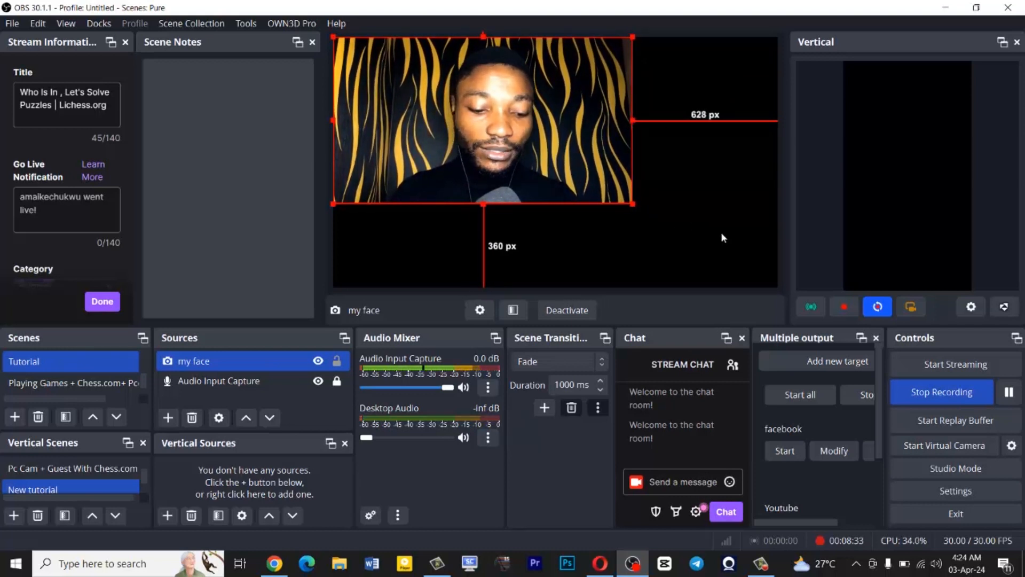
left_click_drag(633, 120, 597, 119)
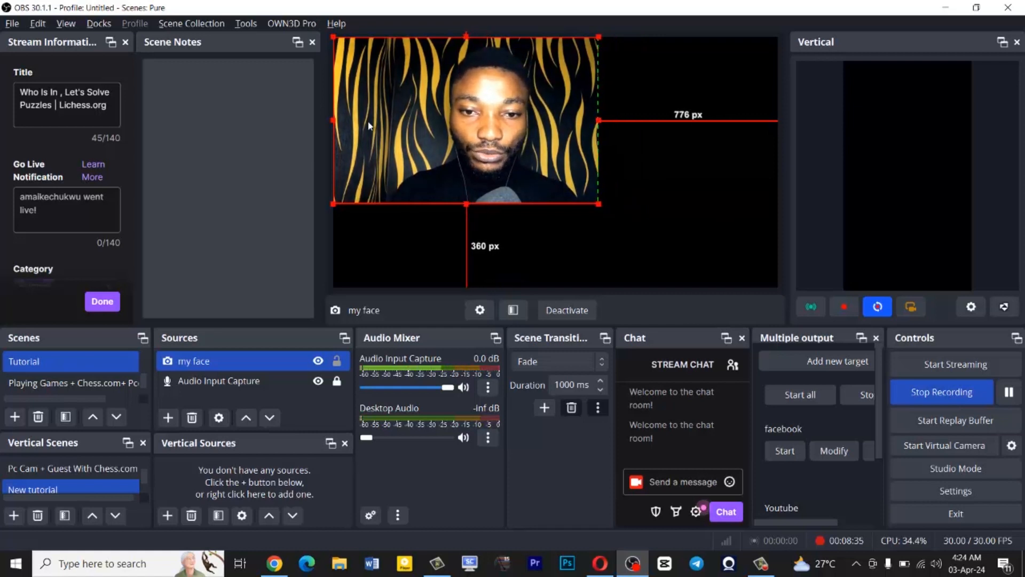
left_click_drag(334, 120, 389, 124)
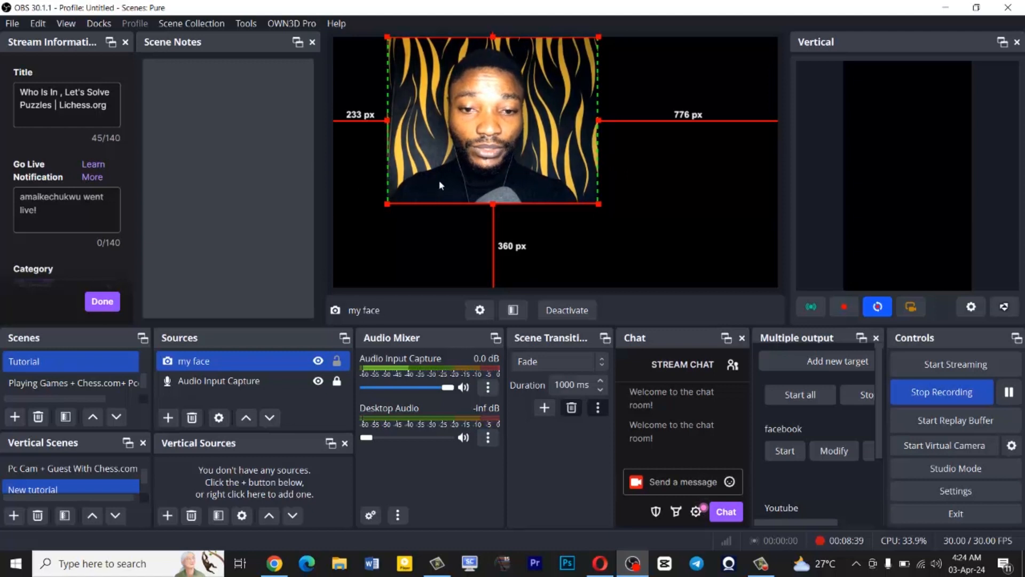
Step: Move the my face source to the canvas's right edge, about 101 px below the top, and lock it
left_click_drag(470, 169, 649, 192)
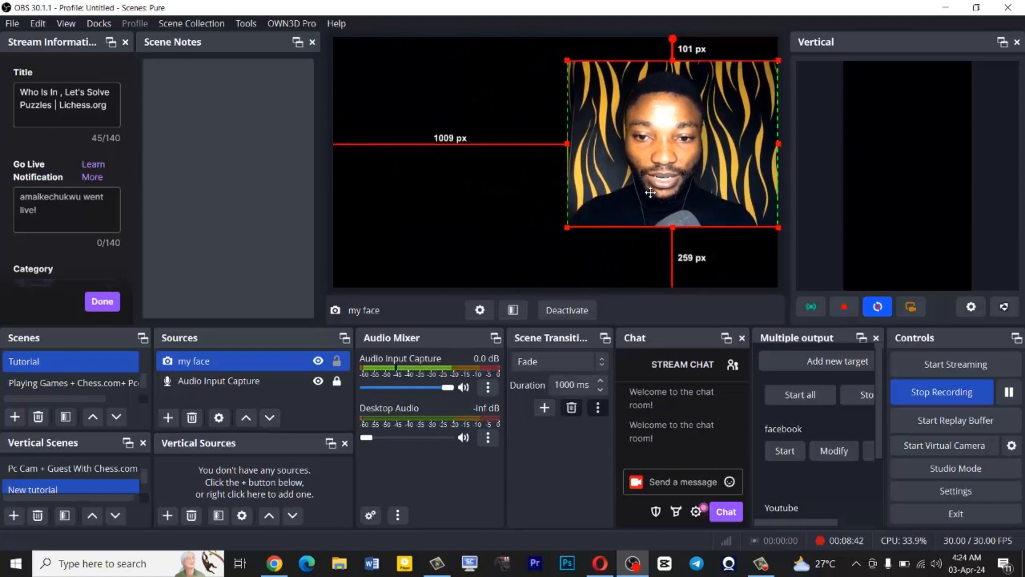
left_click(336, 361)
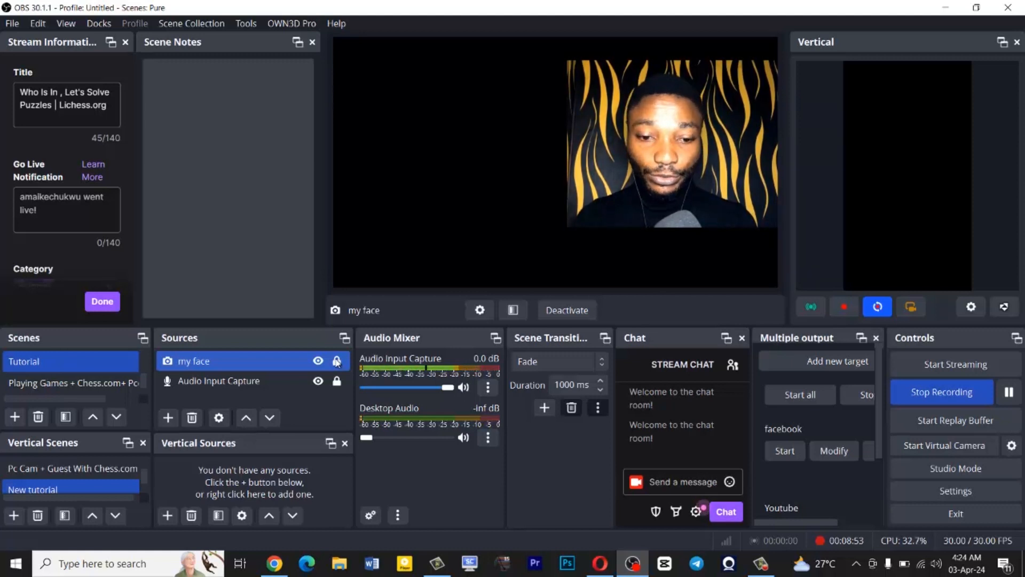
Step: Switch to Chrome and open the player's own member profile from the Chess.com online play page
left_click(275, 564)
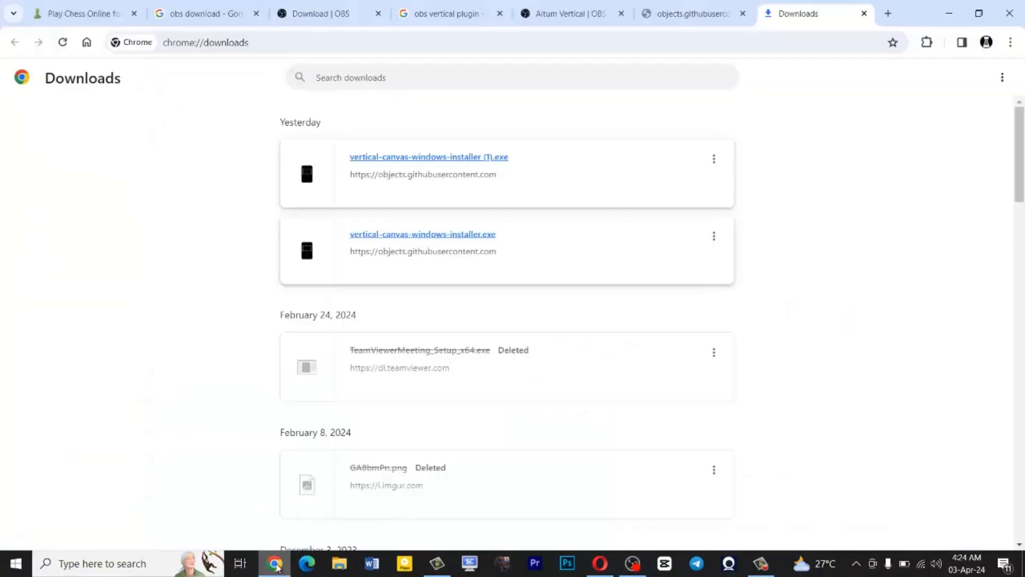
left_click(72, 15)
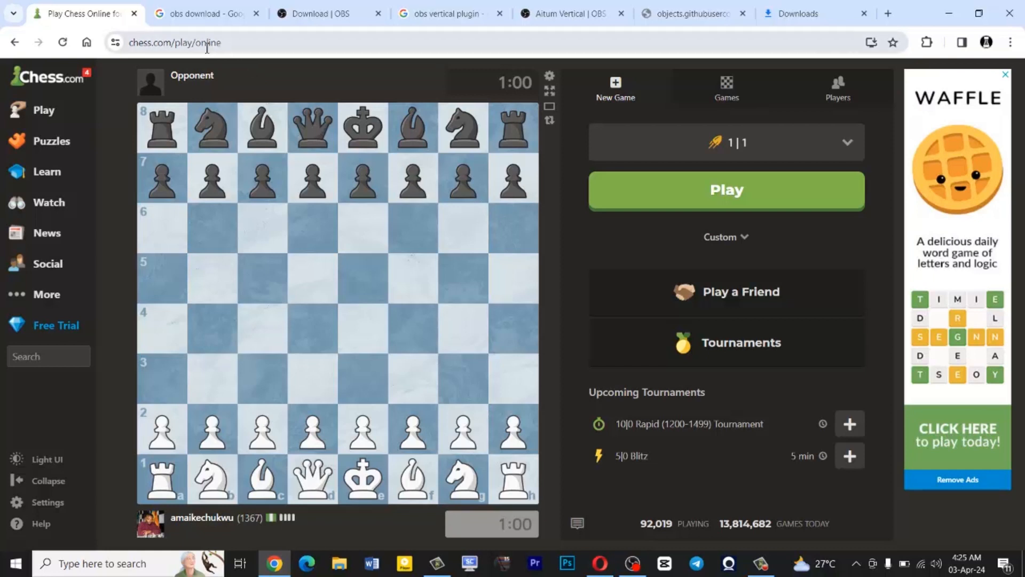
left_click(233, 44)
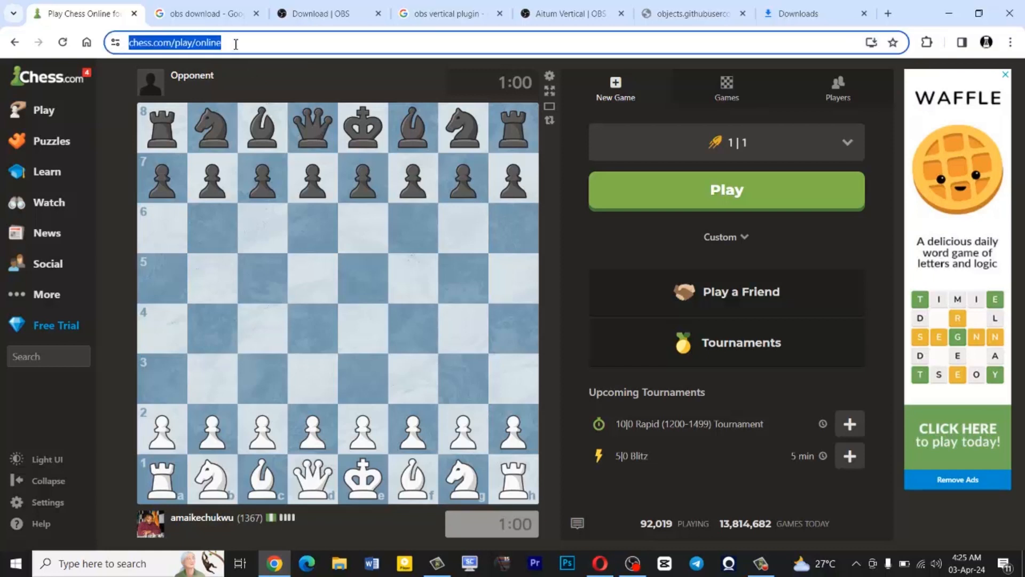
key("End")
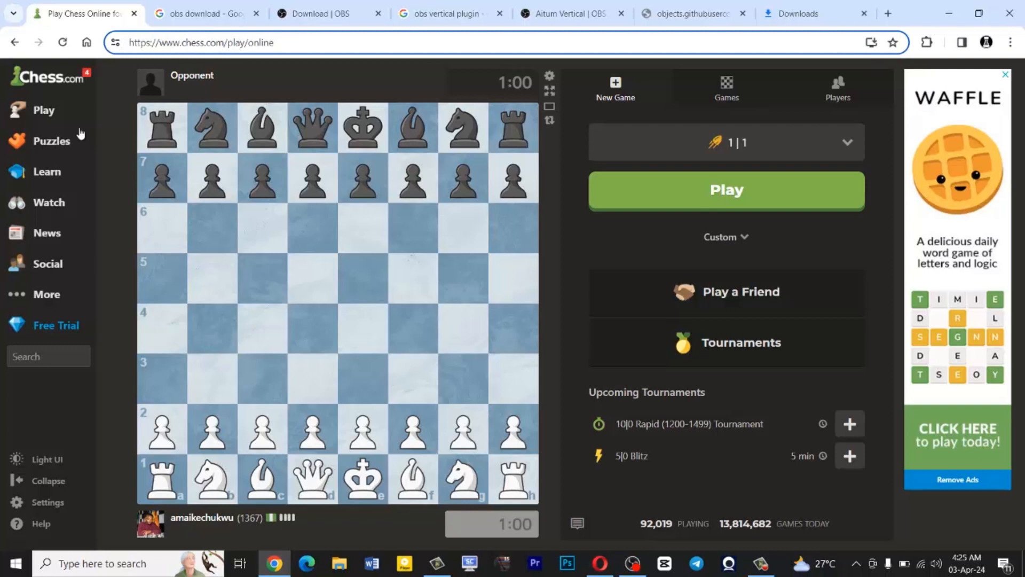
mouse_move(52, 83)
mouse_move(211, 525)
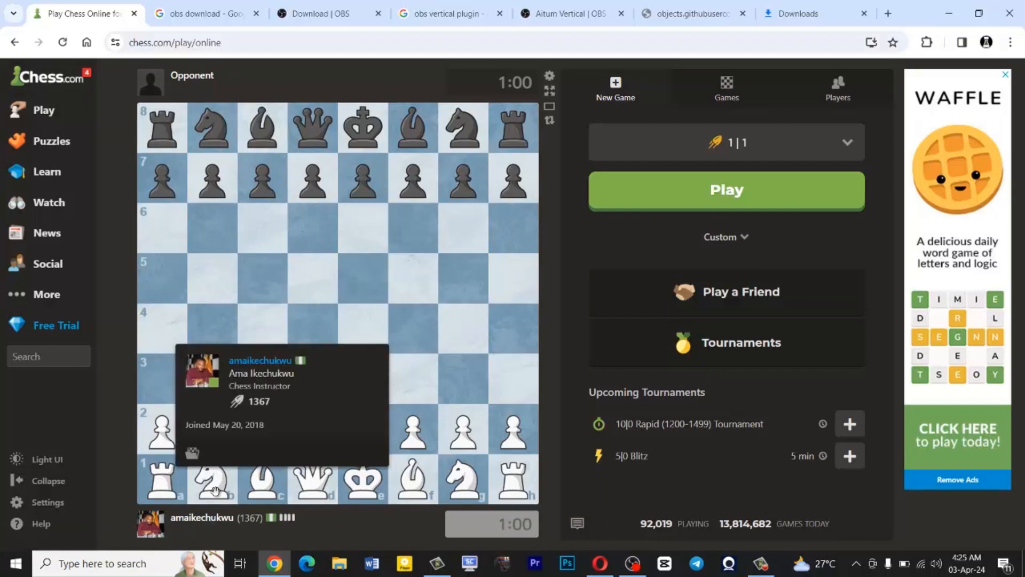
left_click(259, 362)
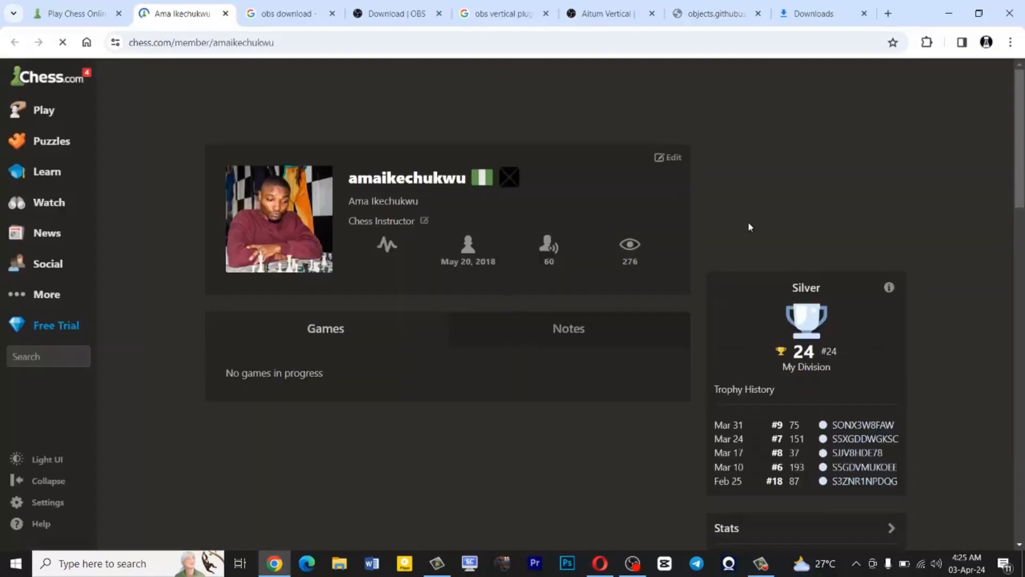
Step: Open the completed 26-move game from the profile's game list and dismiss its result popup
scroll(792, 190, "down", 2)
mouse_move(333, 408)
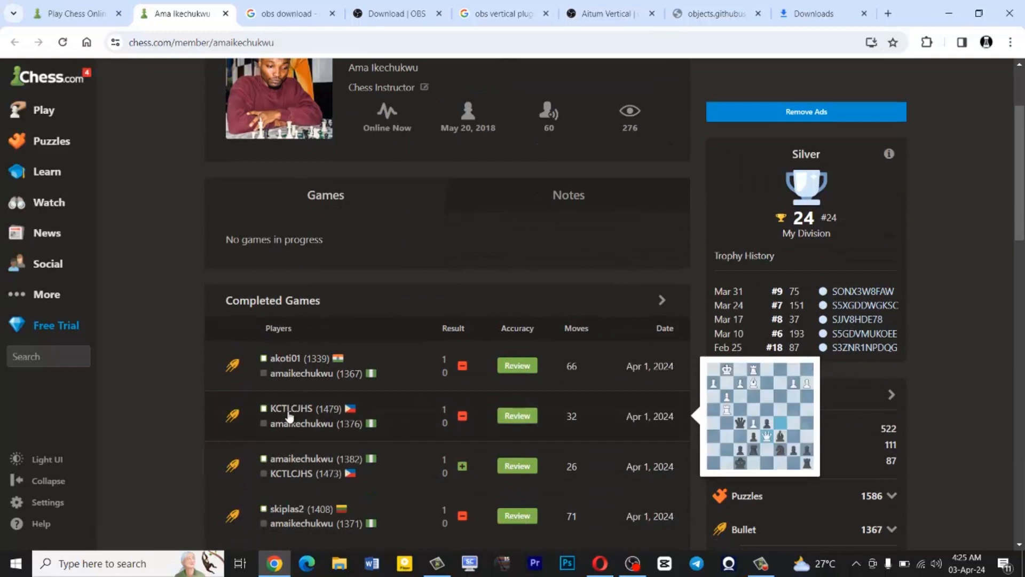
mouse_move(292, 468)
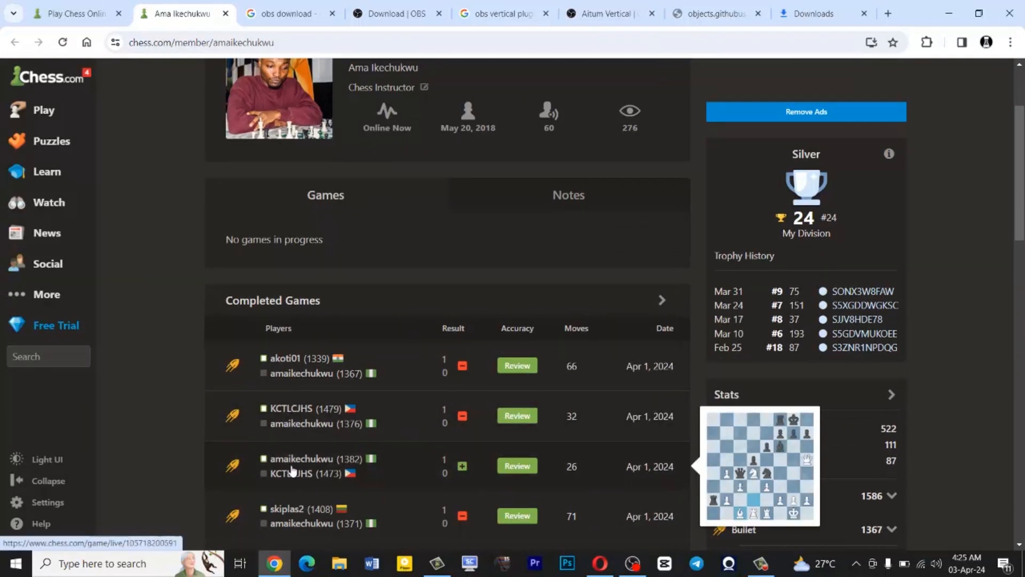
left_click(292, 470)
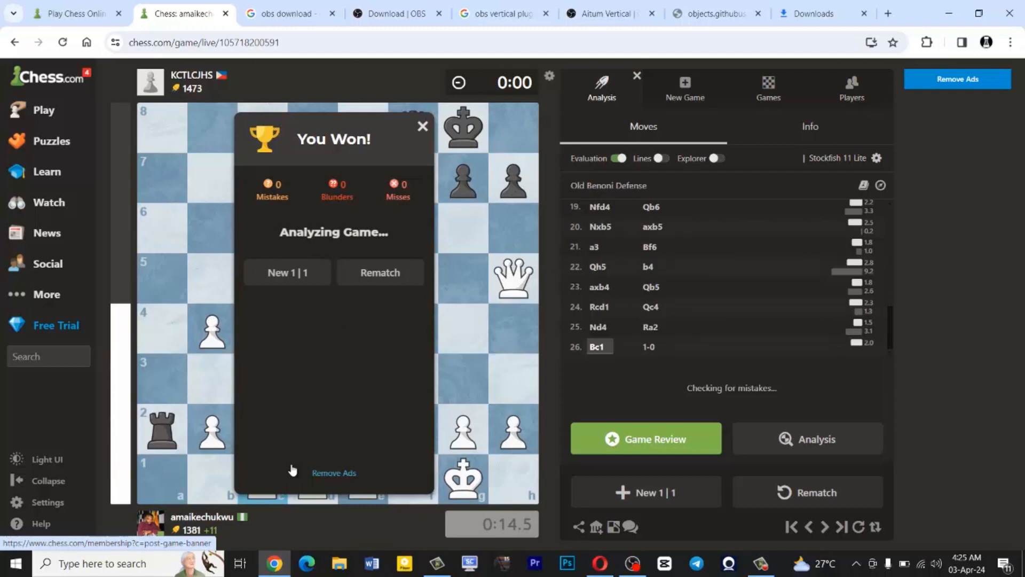
left_click(422, 126)
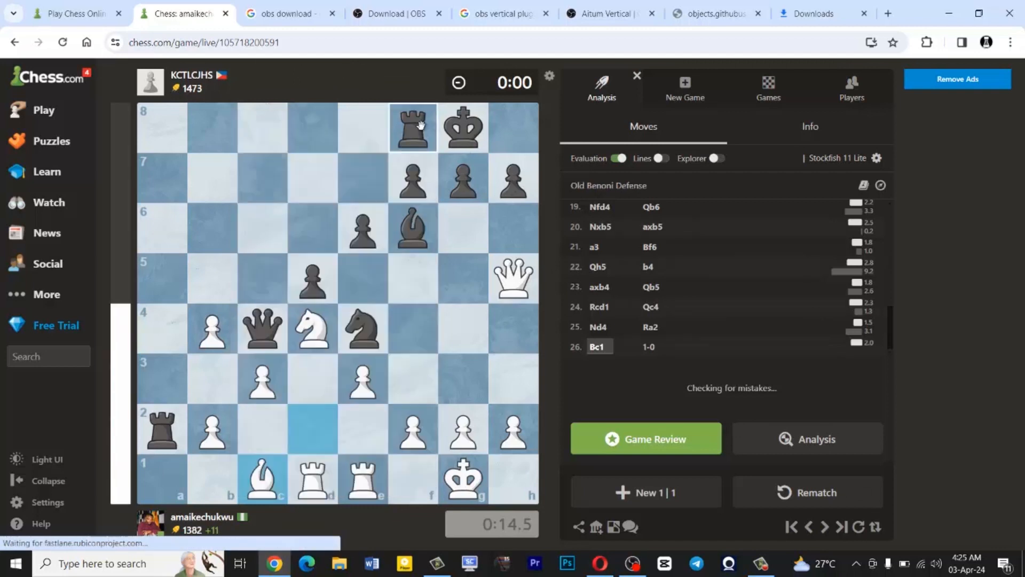
Step: Step the chess game back from its final position to Black's move 20, axb5
key("Left")
key("Left")
key("Left")
key("Left")
key("Left")
key("Left")
key("Left")
key("Left")
key("Left")
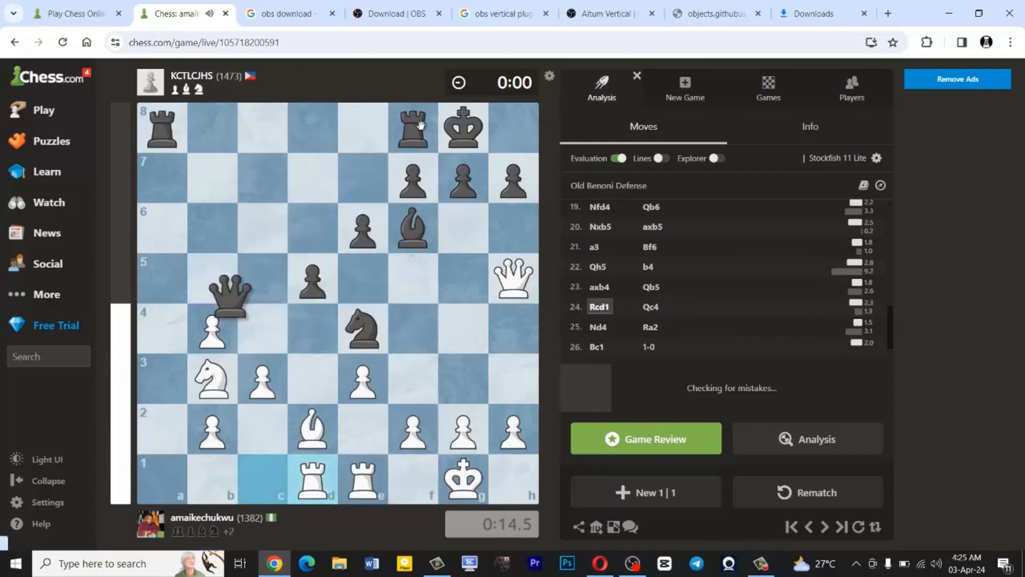
key("Left")
key("Left")
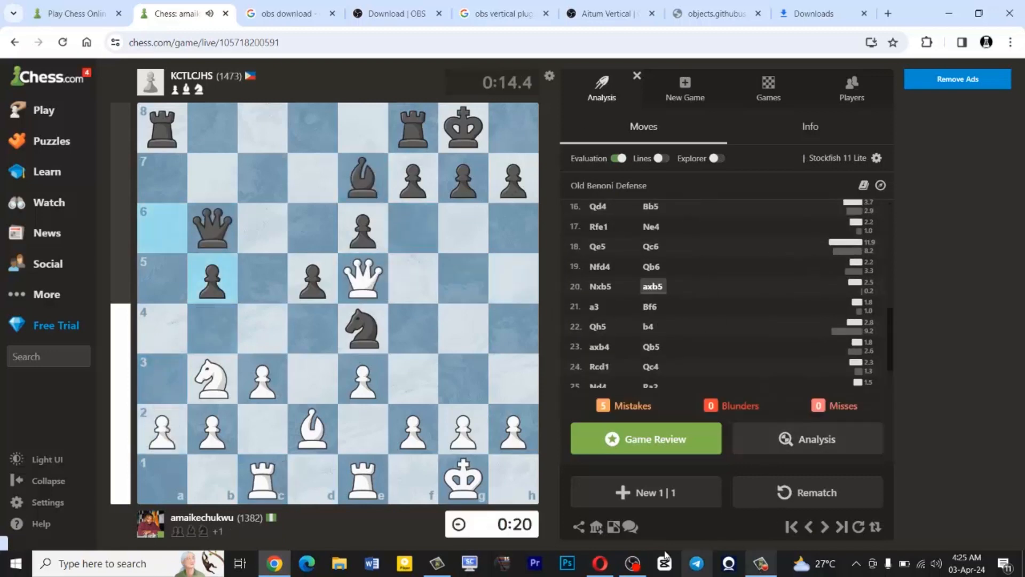
Step: Switch to OBS and add a new Window Capture source named chessboard to the Tutorial scene
left_click(633, 563)
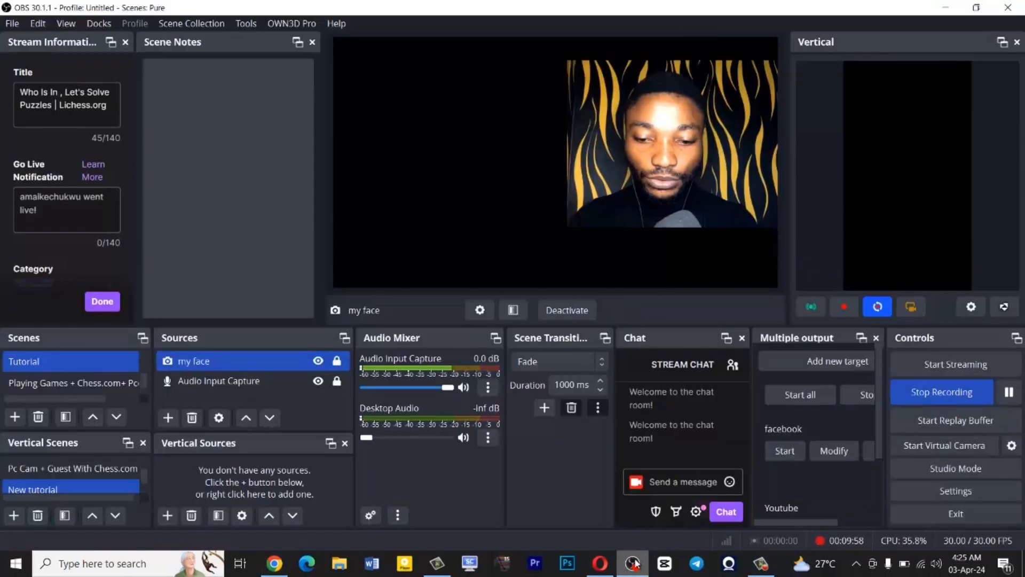
left_click(168, 417)
left_click(217, 372)
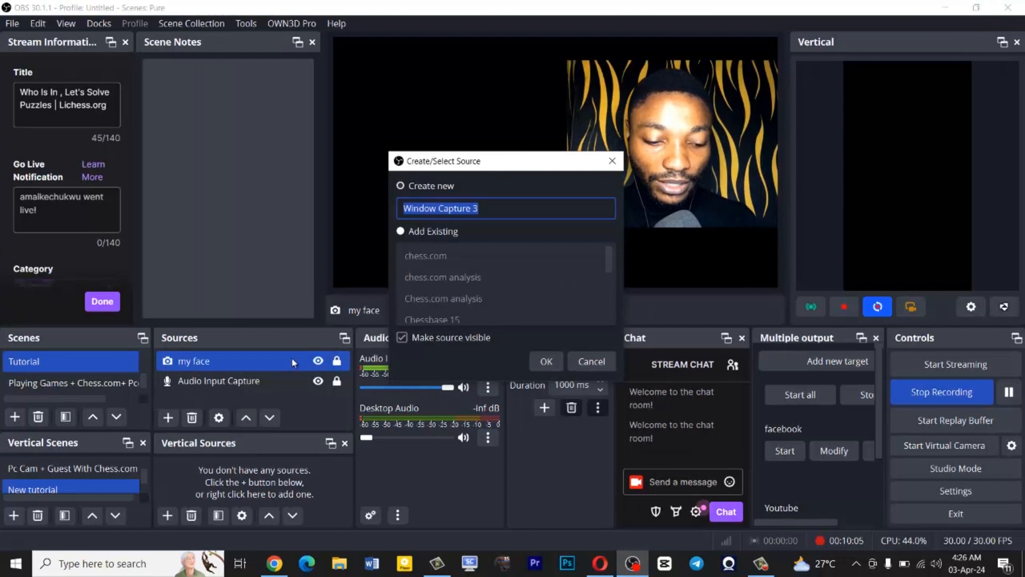
type("ches")
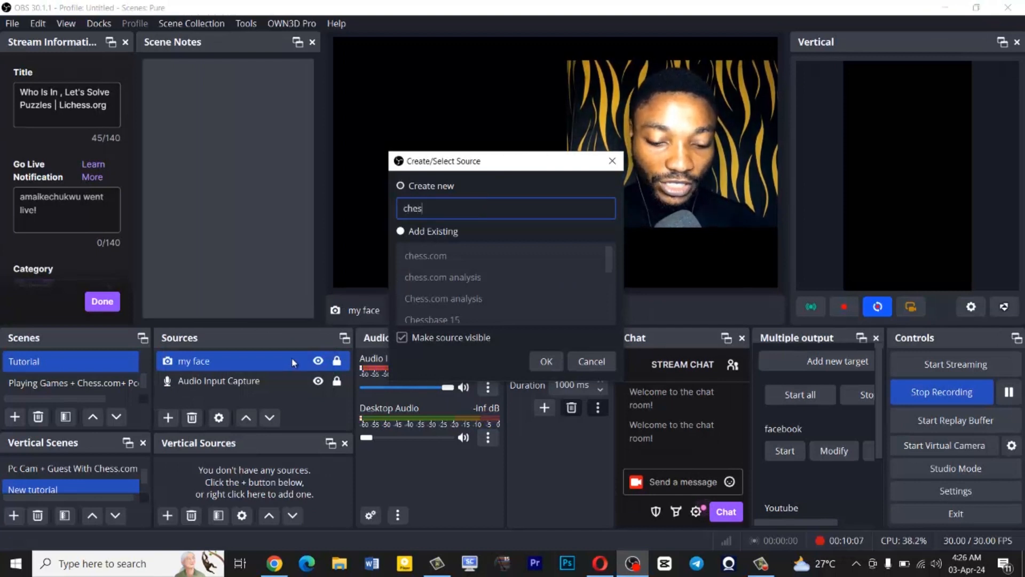
type("sboard")
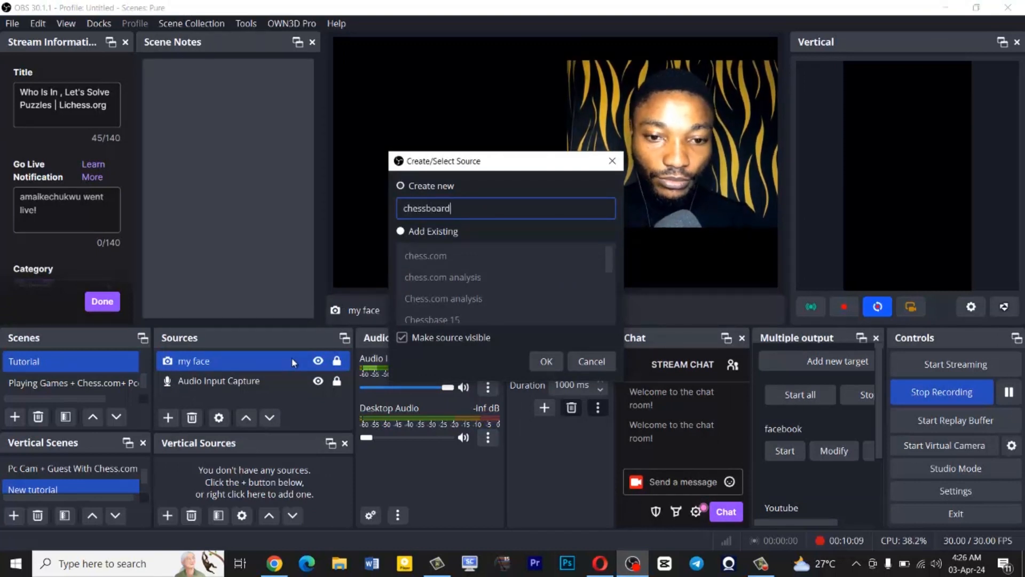
left_click(545, 361)
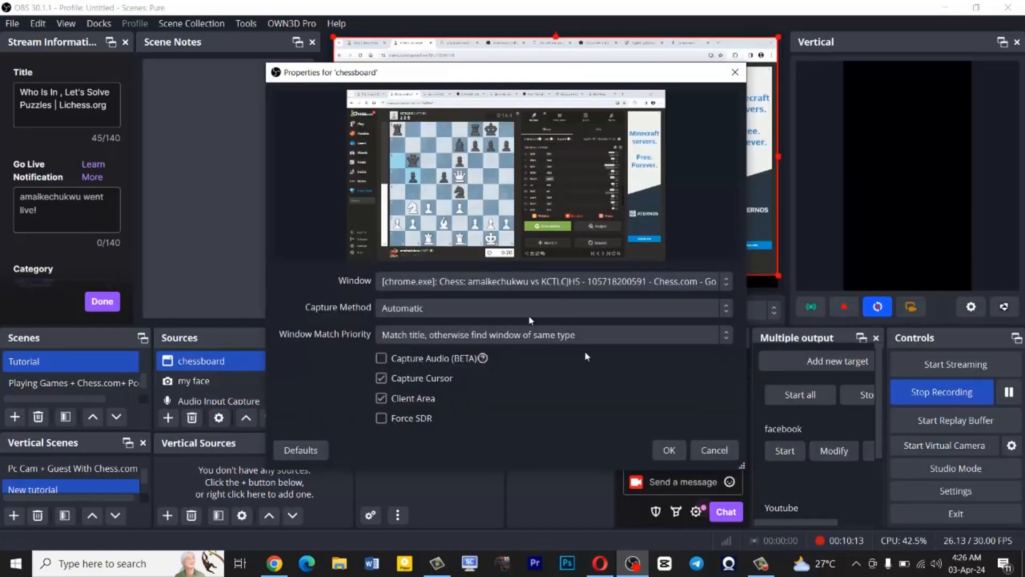
Step: Set the chessboard source to capture the Chrome window showing the Chess.com game
left_click(539, 281)
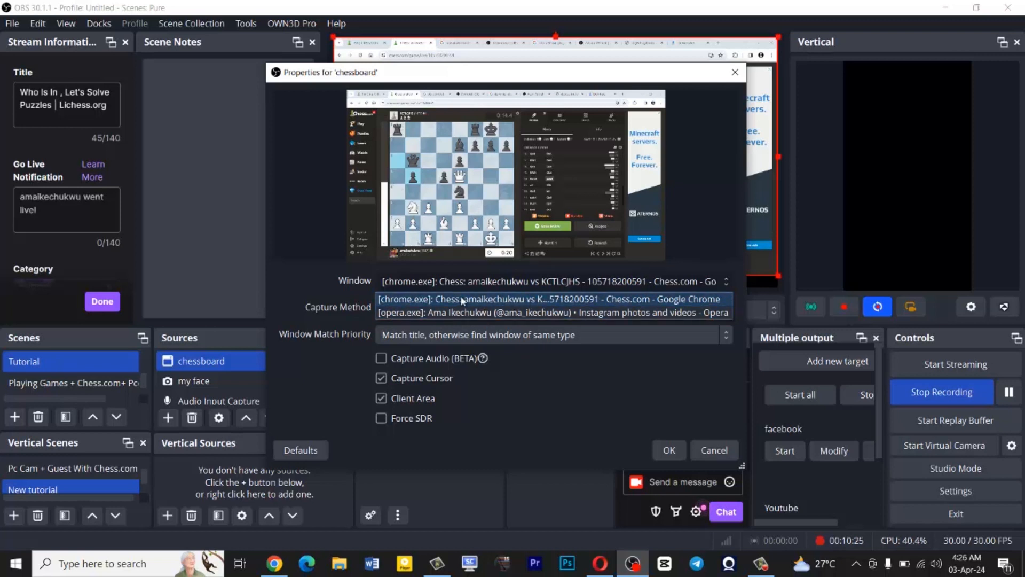
left_click(504, 299)
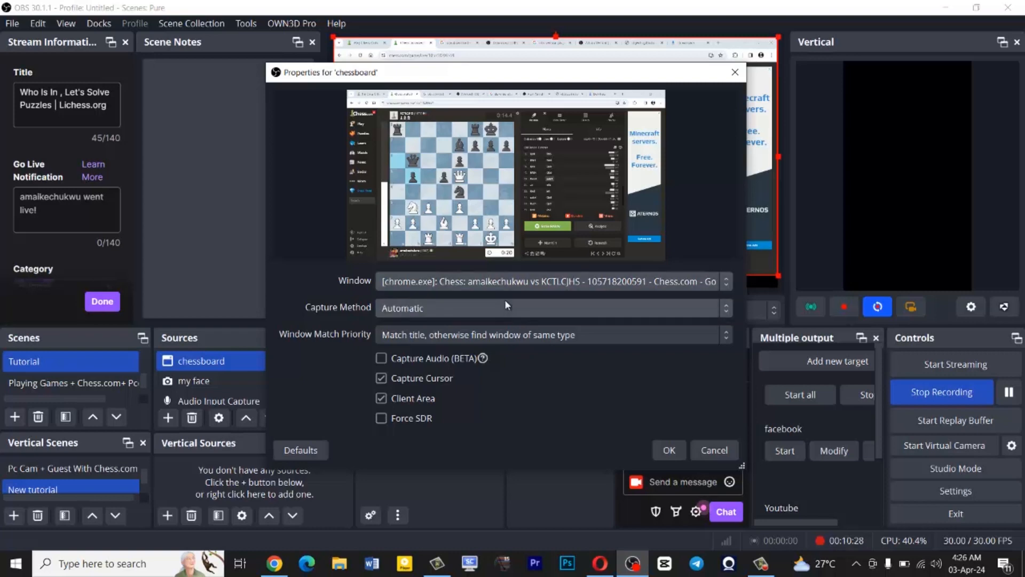
left_click(667, 450)
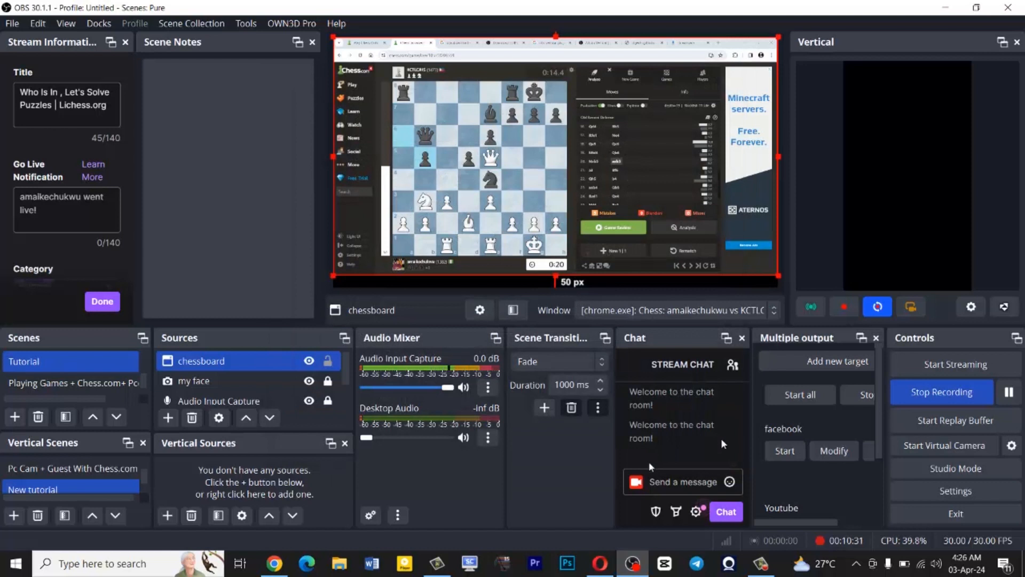
Step: Enlarge the chessboard capture to the canvas height and crop its sides and top down to the board with both player bars
left_click_drag(331, 276, 328, 285)
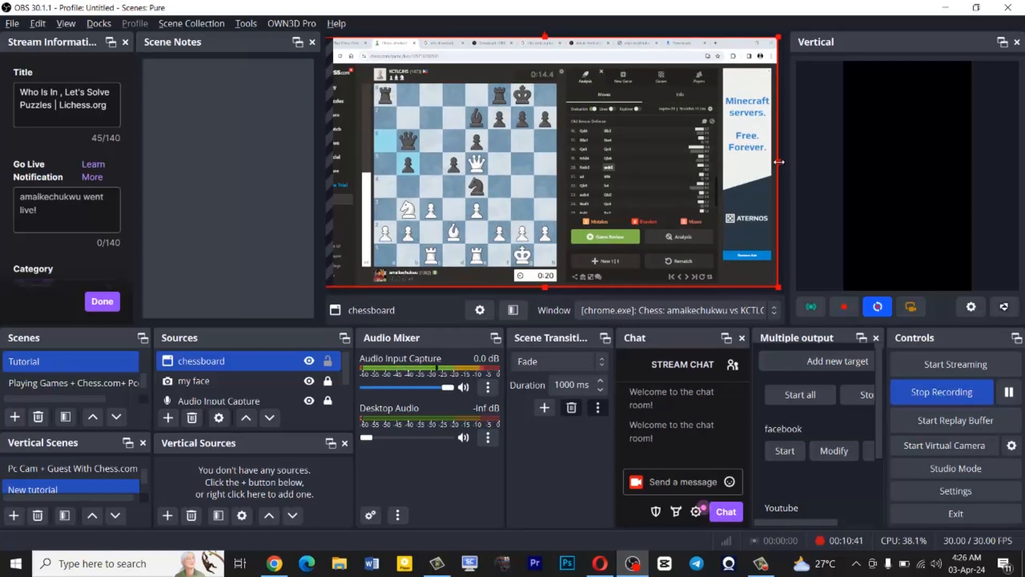
left_click_drag(778, 161, 559, 145)
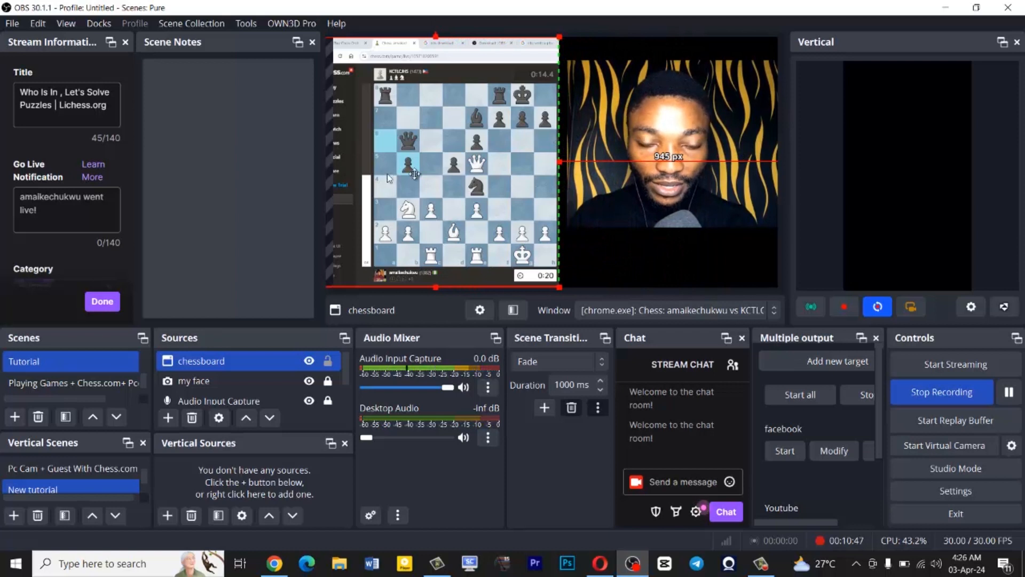
left_click_drag(414, 174, 446, 149)
left_click_drag(462, 69, 461, 90)
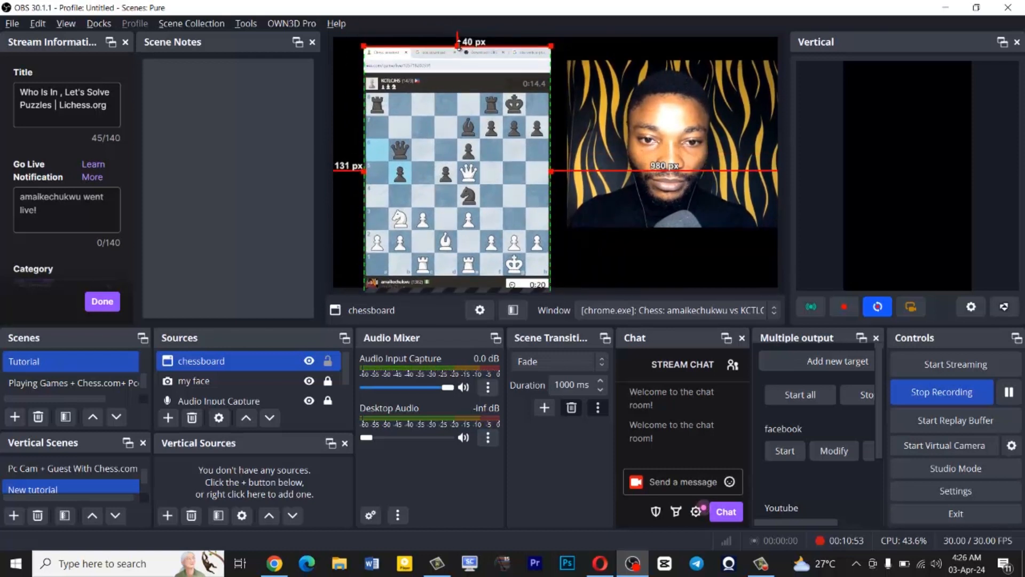
left_click_drag(458, 46, 460, 79)
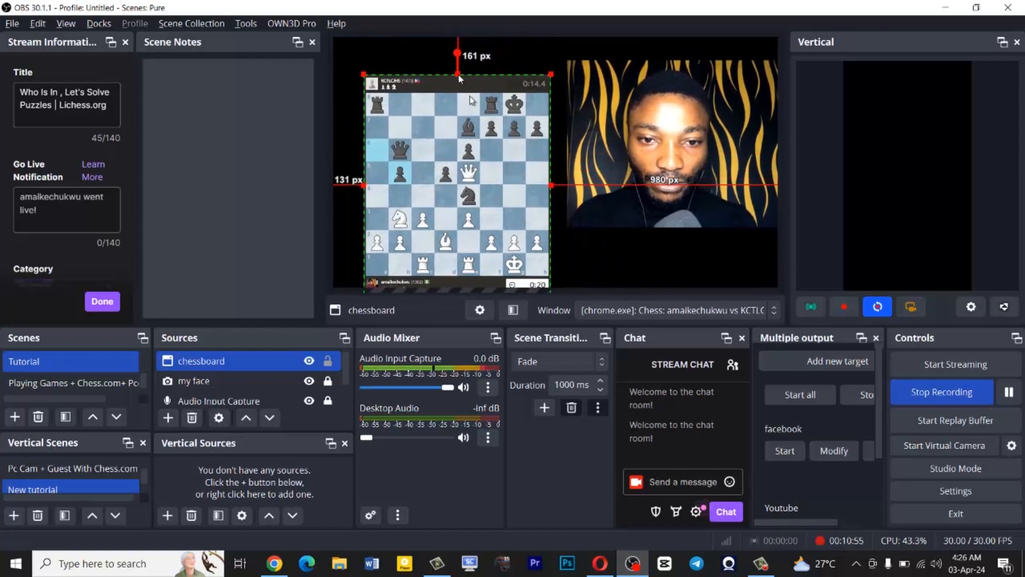
Step: Fit the cropped chessboard into the canvas's top-left corner at full canvas height and lock it
left_click_drag(458, 251, 456, 214)
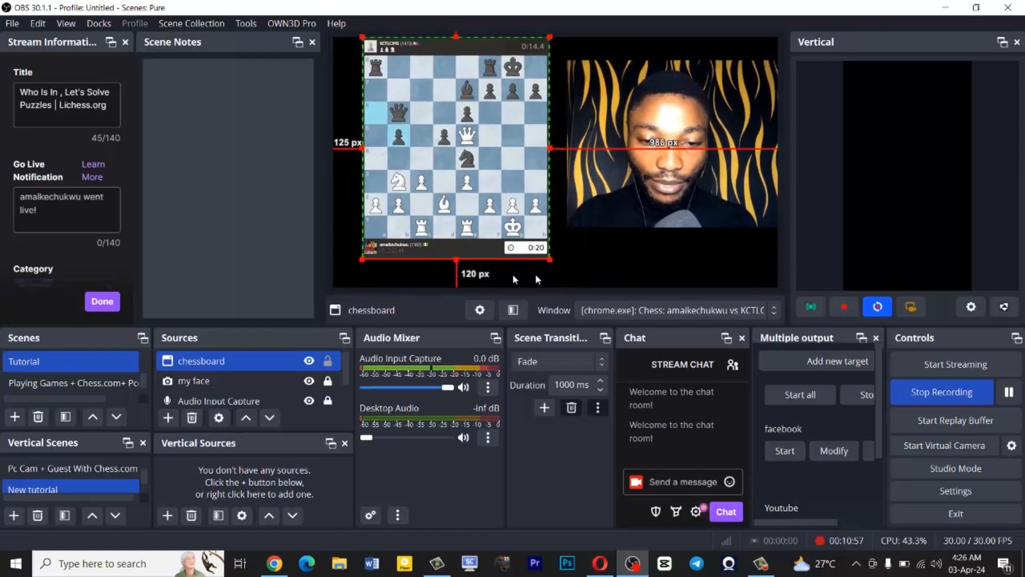
left_click_drag(550, 260, 567, 274)
left_click_drag(515, 225, 486, 225)
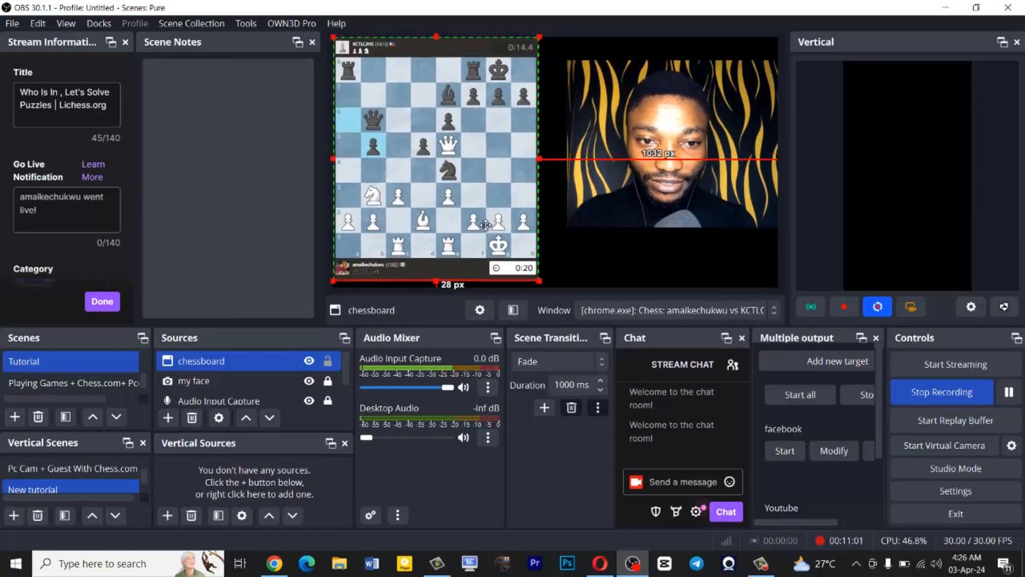
left_click_drag(538, 280, 546, 287)
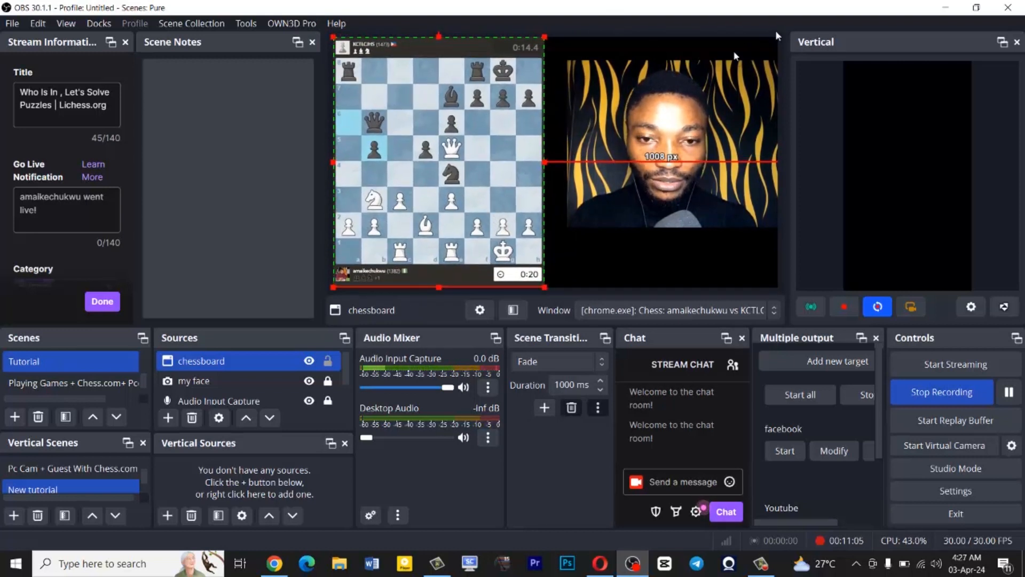
left_click(328, 362)
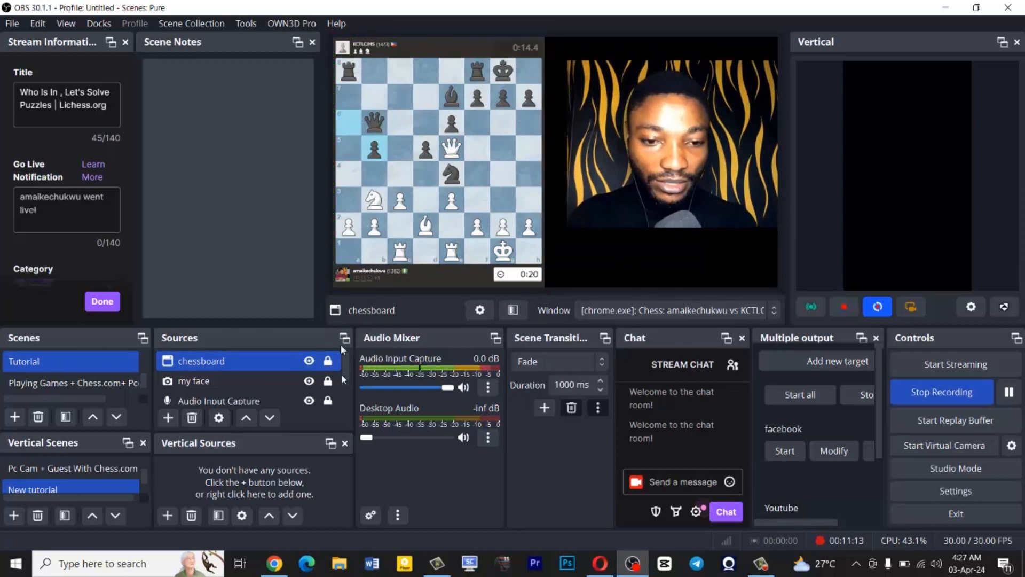
Step: Shrink the my face source slightly, place it about 117 px below the canvas top and 75 px from the right edge, and lock it
left_click(323, 381, "ctrl")
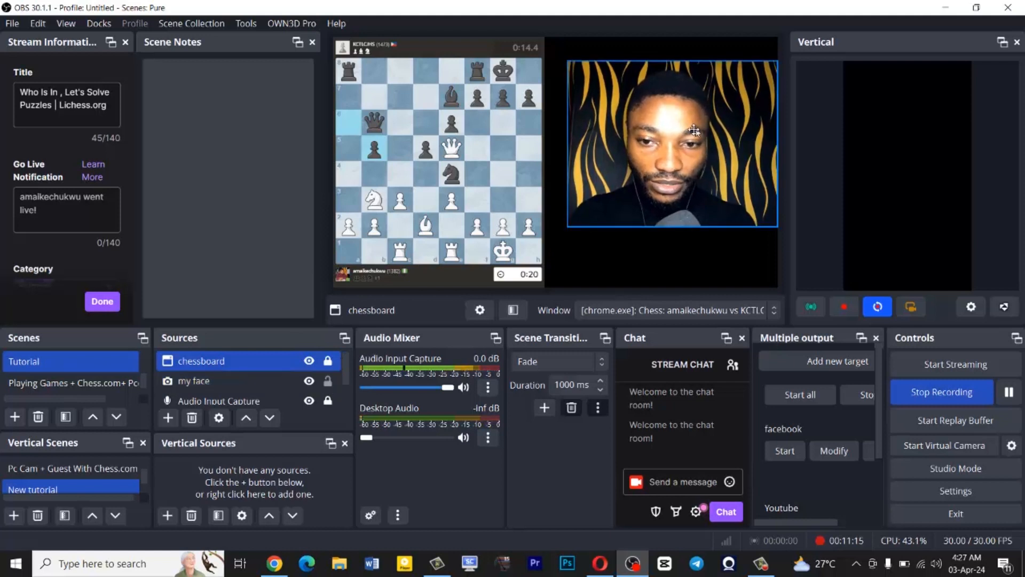
left_click_drag(707, 129, 695, 134)
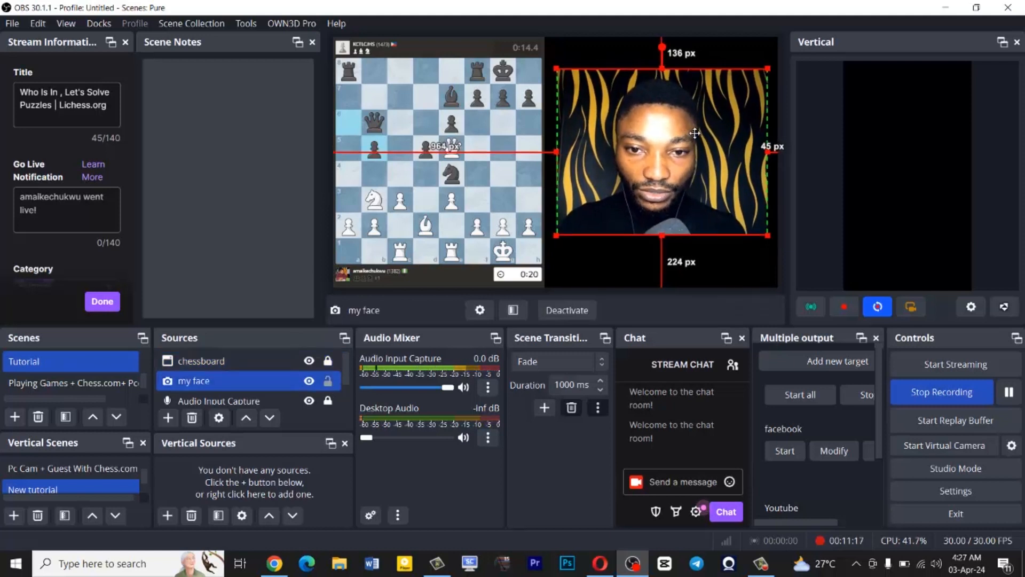
left_click_drag(766, 69, 762, 78)
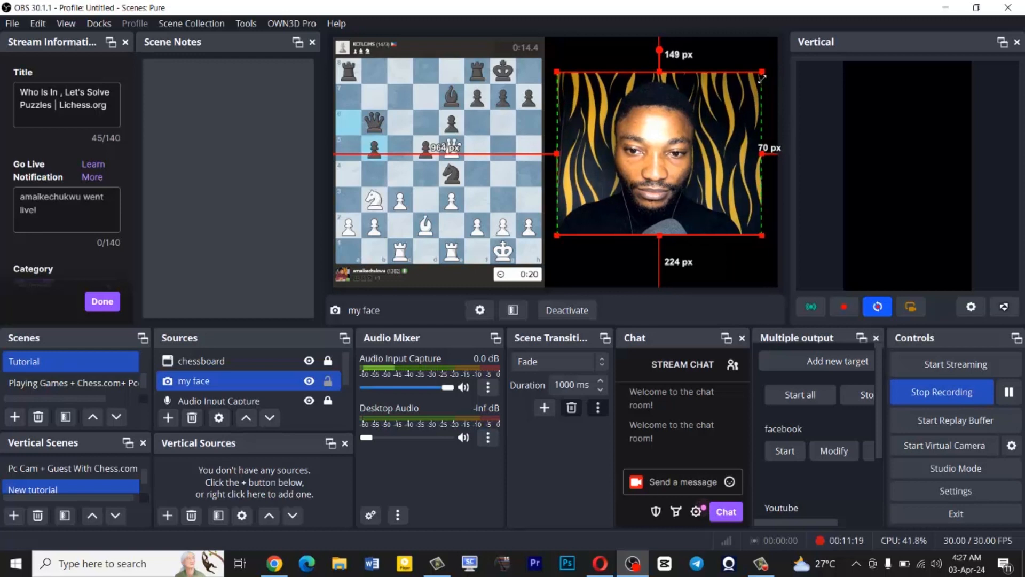
left_click_drag(728, 134, 726, 127)
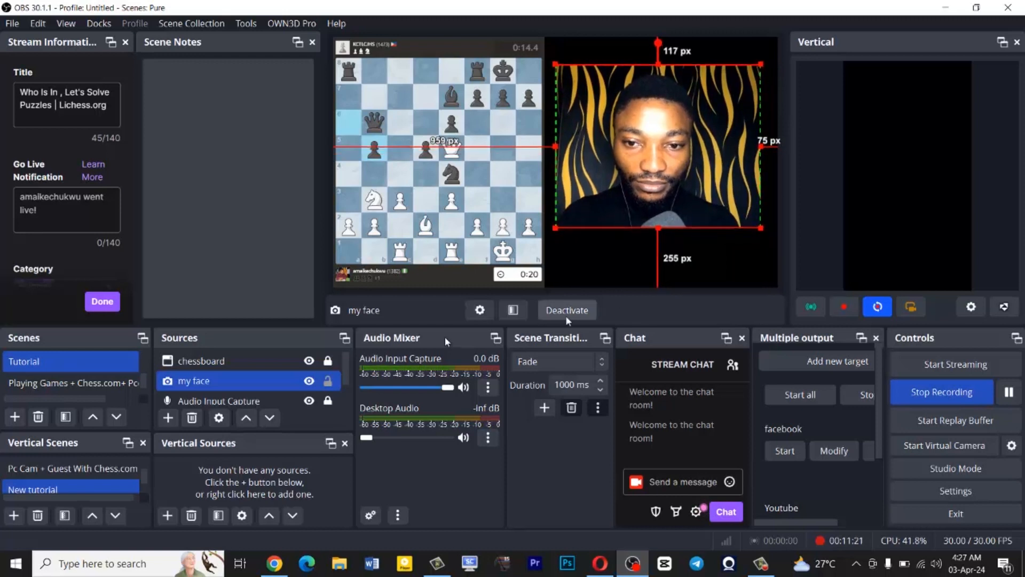
left_click(328, 380)
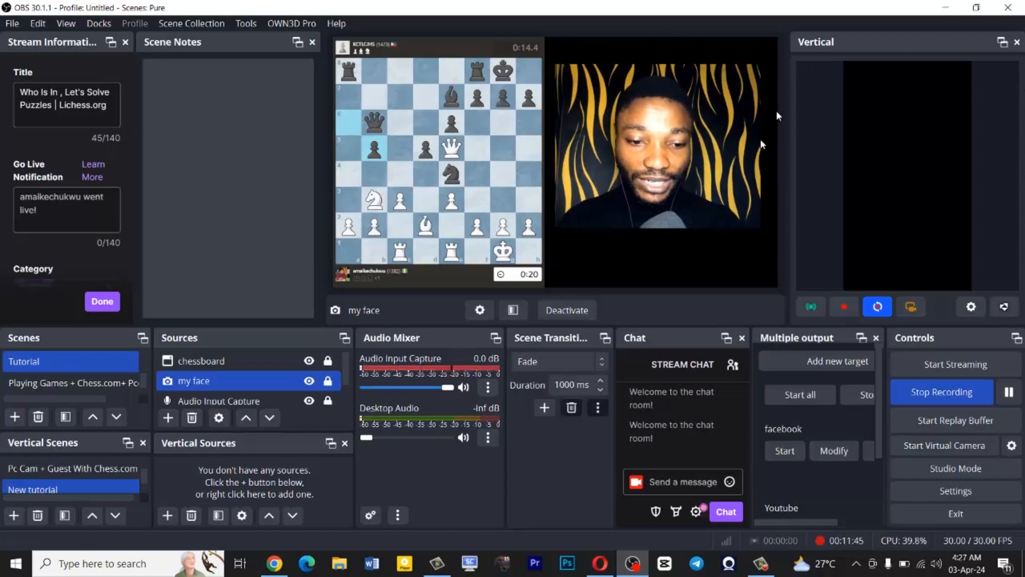
Step: Add the existing Audio Input Capture source to the New tutorial vertical scene
left_click(164, 517)
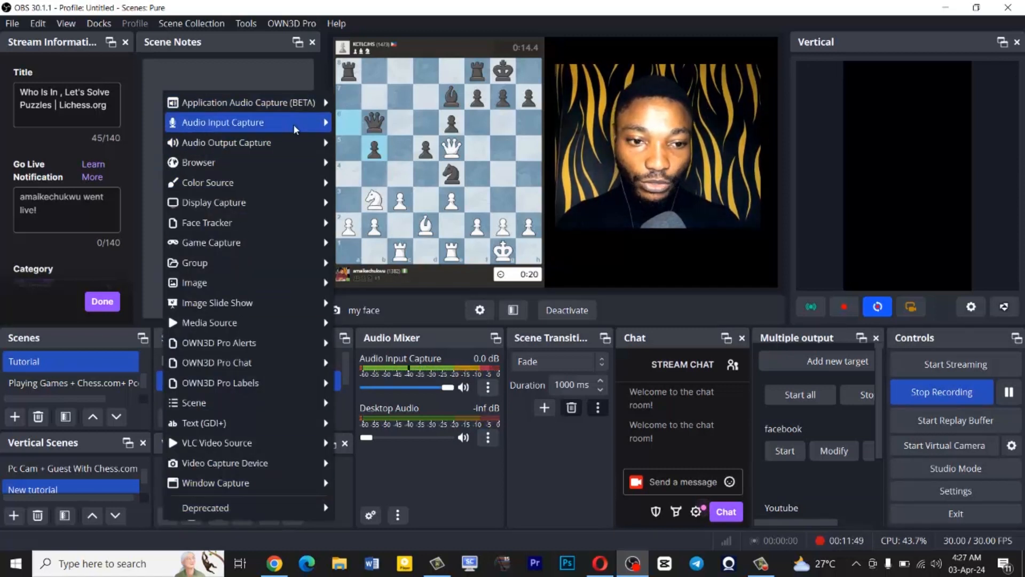
mouse_move(293, 124)
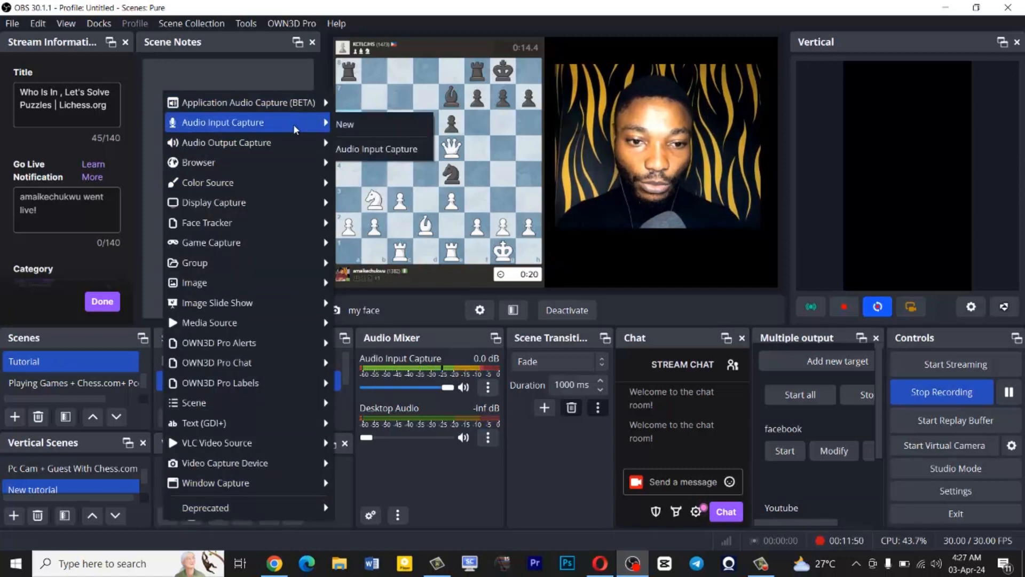
left_click(367, 148)
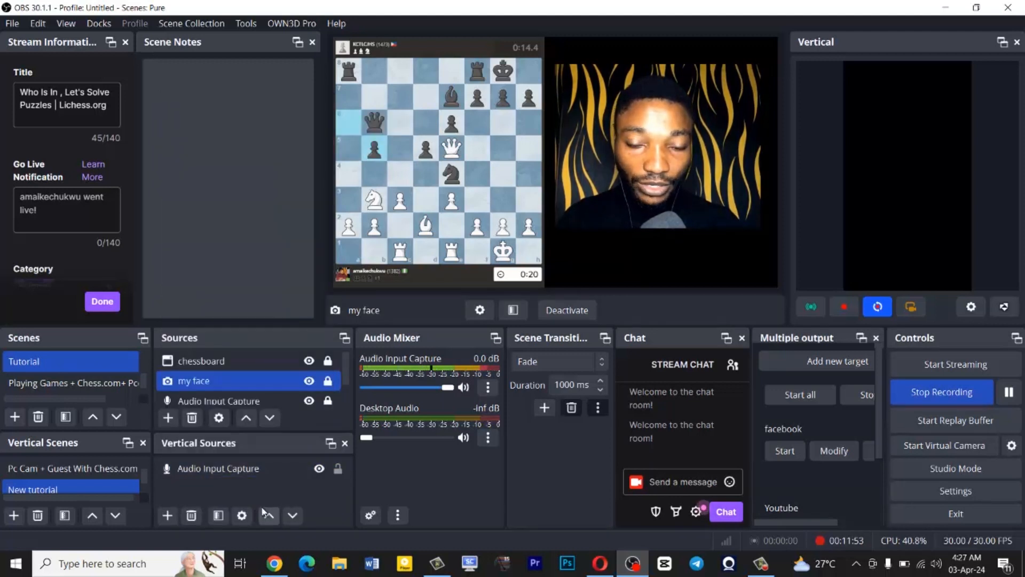
left_click(222, 473)
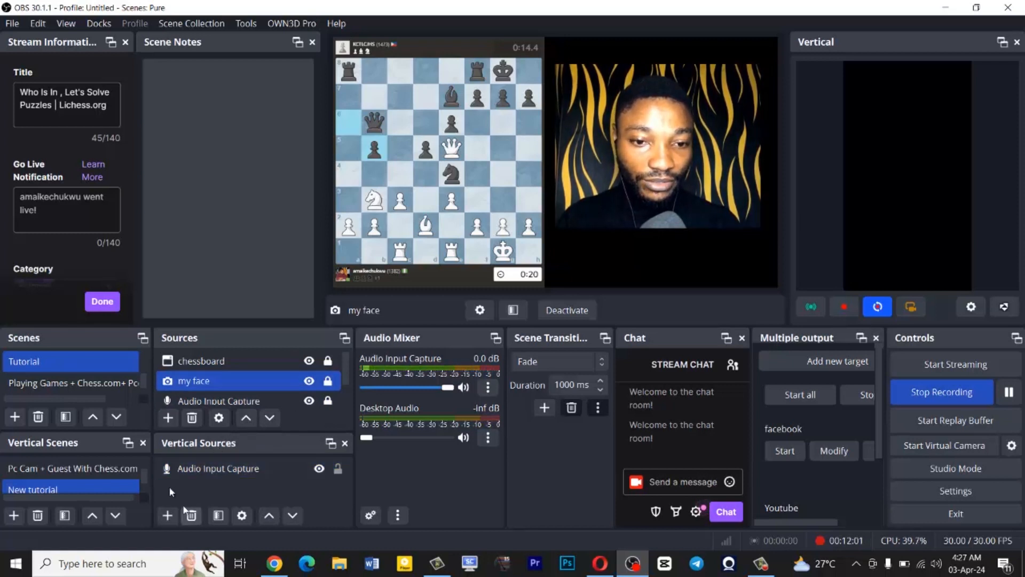
Step: Add the existing chessboard window capture to the New tutorial vertical scene
left_click(167, 516)
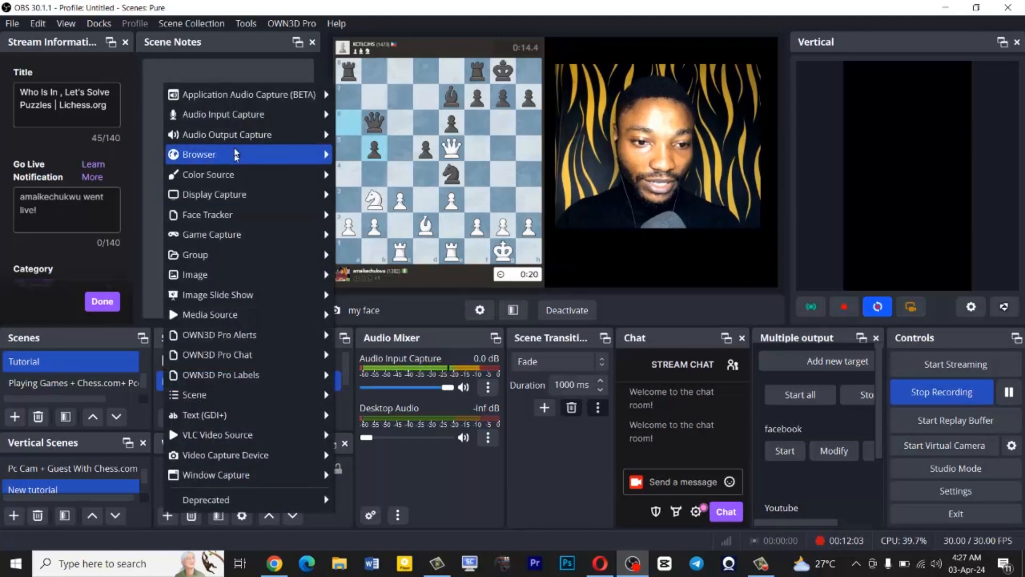
mouse_move(236, 154)
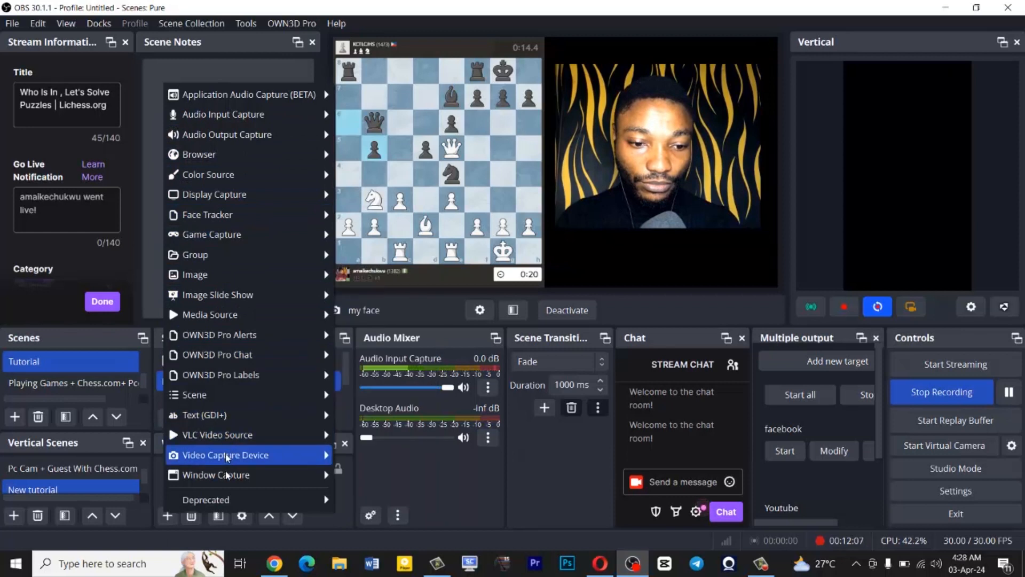
mouse_move(228, 481)
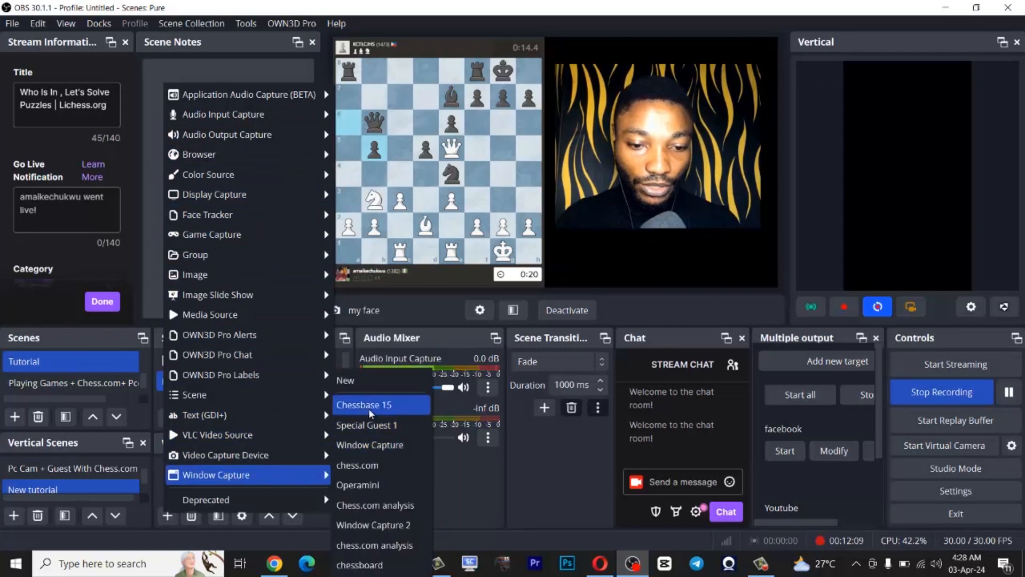
left_click(372, 564)
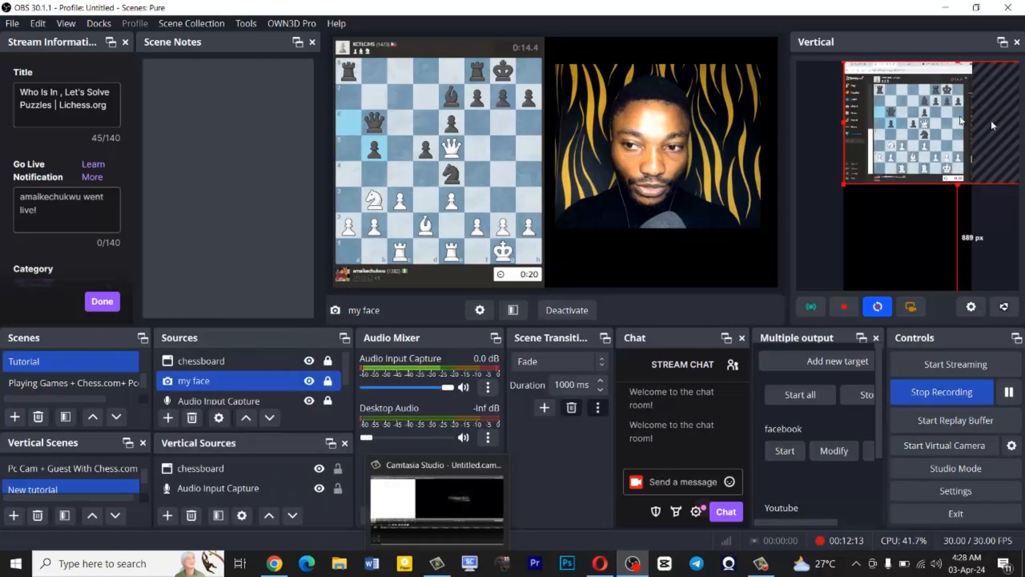
Step: Crop the vertical scene's chessboard capture down to the board with its player bars and align it with the canvas's top-left corner
left_click_drag(938, 113, 945, 128)
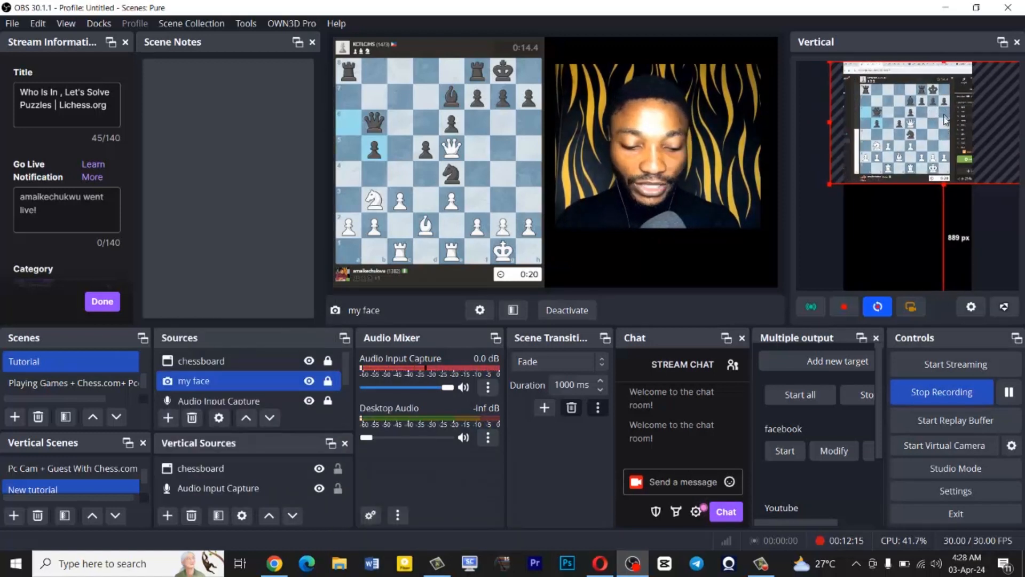
mouse_move(830, 122)
left_mouse_down()
mouse_move(864, 125)
mouse_move(823, 123)
left_mouse_up()
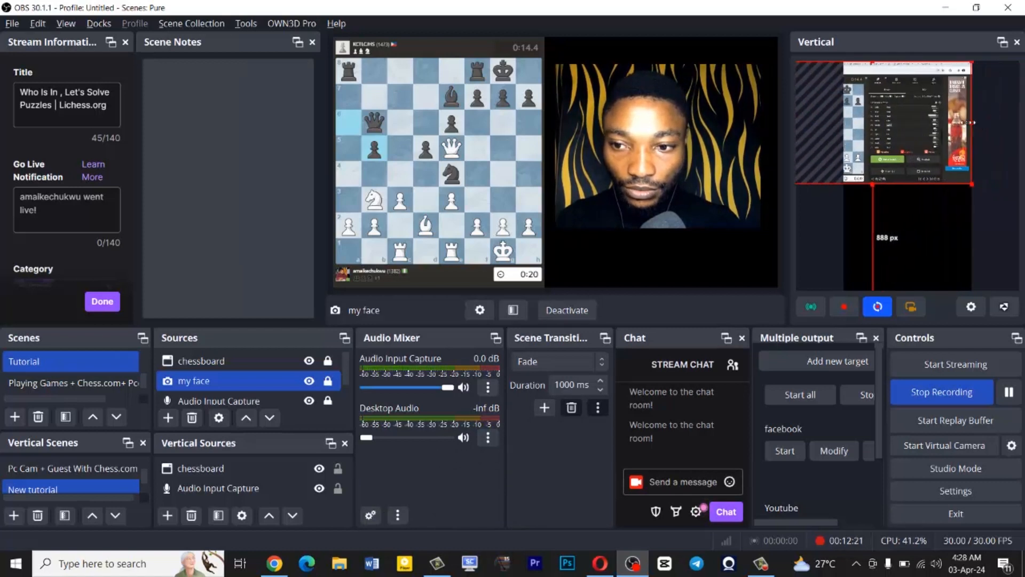
mouse_move(970, 123)
left_mouse_down()
mouse_move(867, 118)
mouse_move(923, 75)
mouse_move(913, 68)
mouse_move(878, 127)
left_mouse_up()
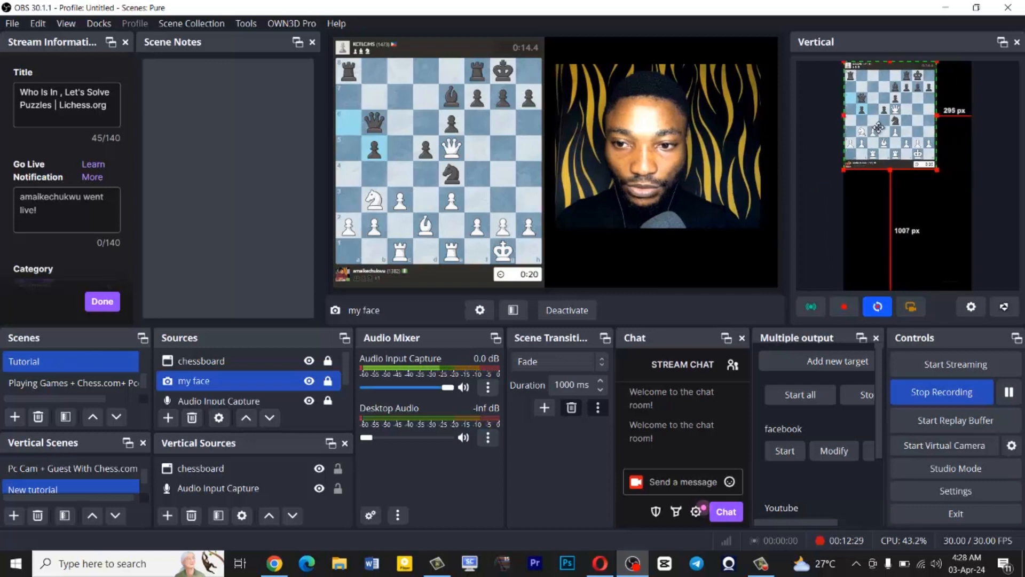
Step: Enlarge the vertical chessboard to the full canvas width and lock both the chessboard and Audio Input Capture vertical sources
left_click_drag(939, 171, 969, 196)
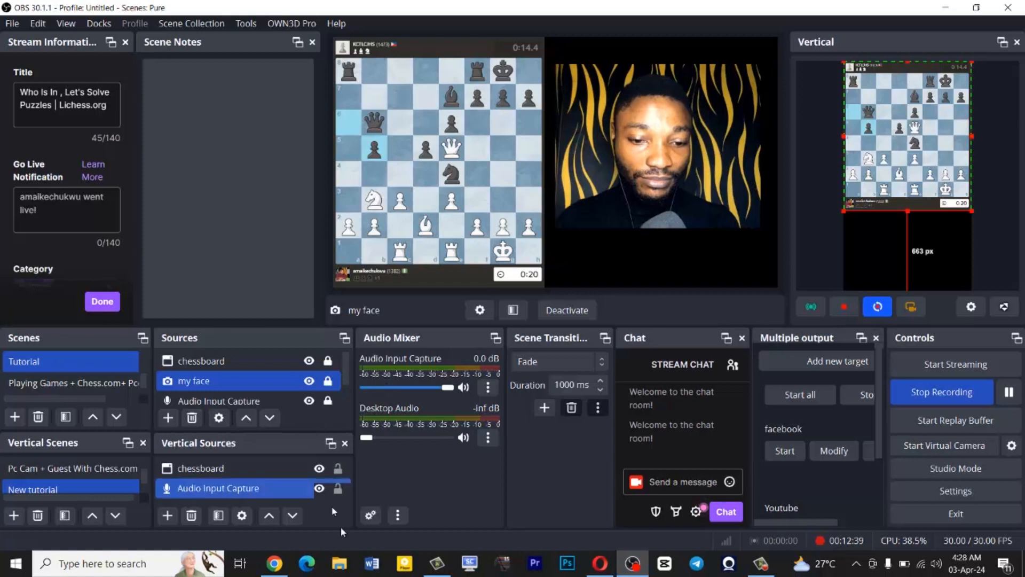
left_click(338, 468)
left_click(338, 490)
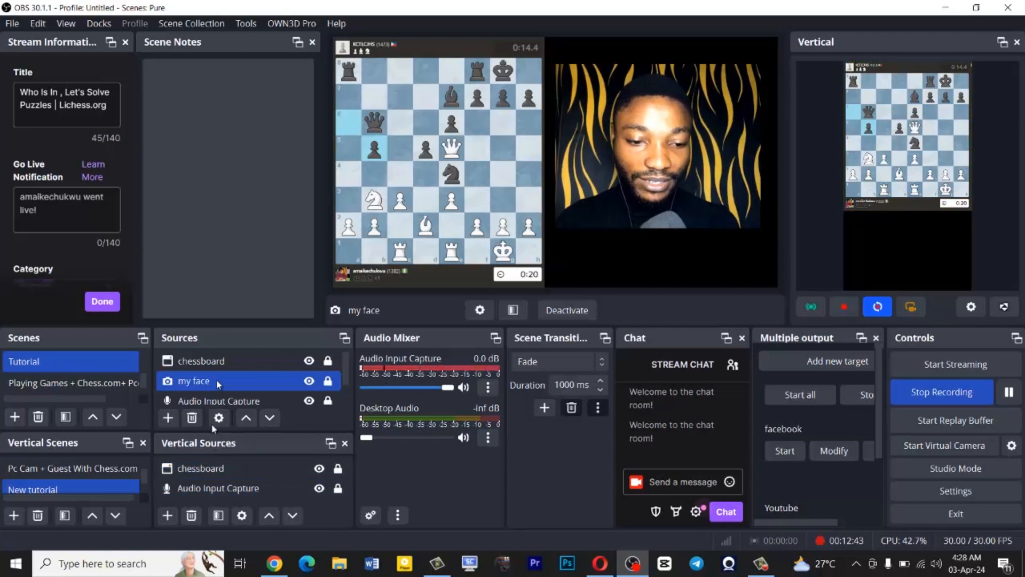
Step: Add the existing my face camera to the New tutorial vertical scene and place it in the empty area below the chessboard
left_click(167, 515)
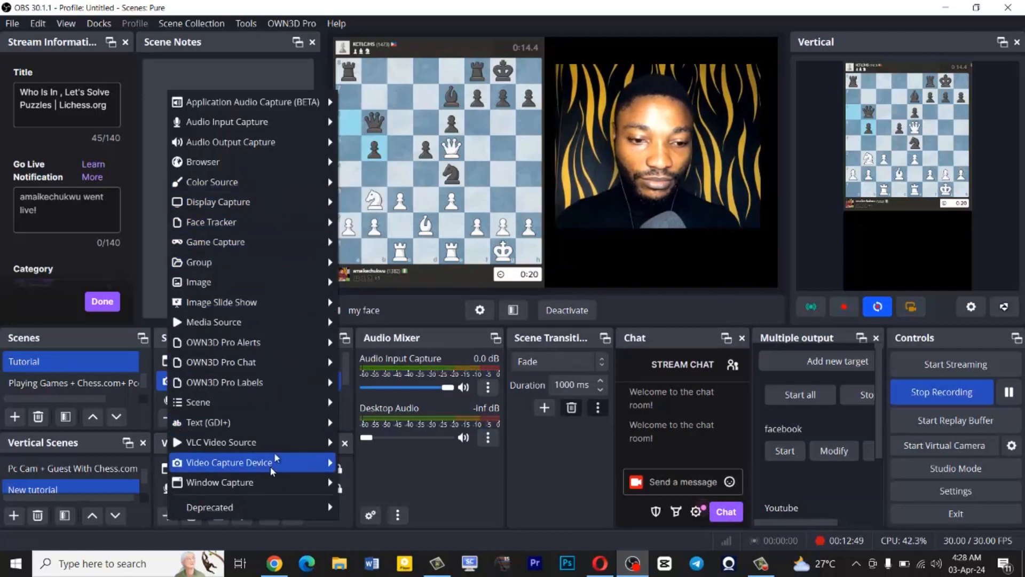
mouse_move(302, 464)
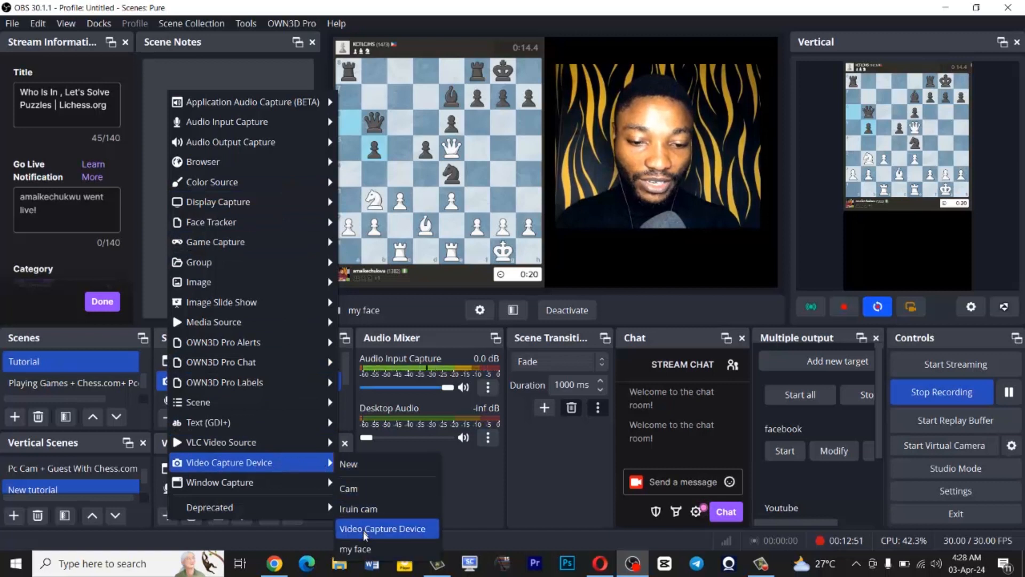
left_click(362, 549)
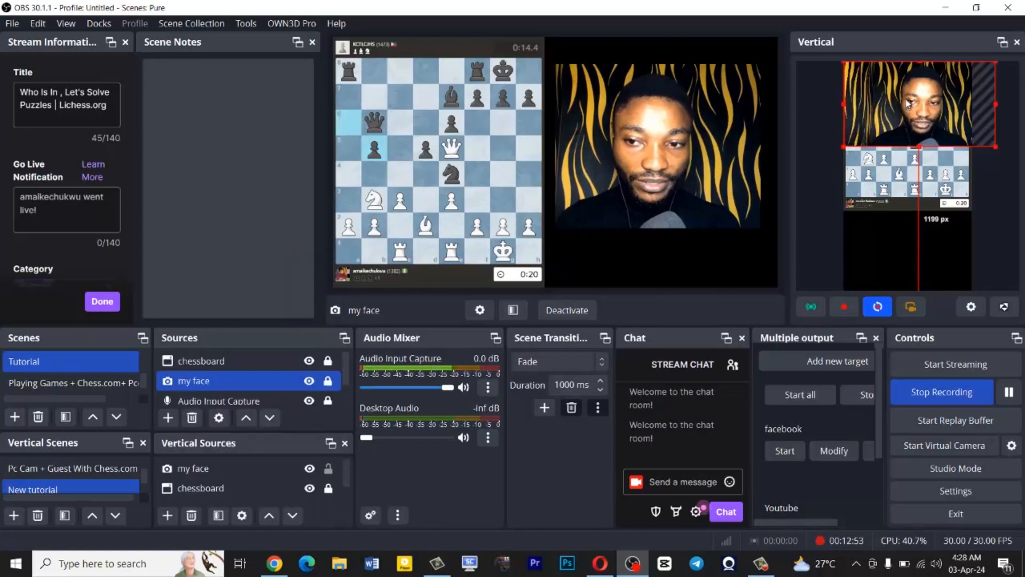
left_click_drag(907, 102, 895, 244)
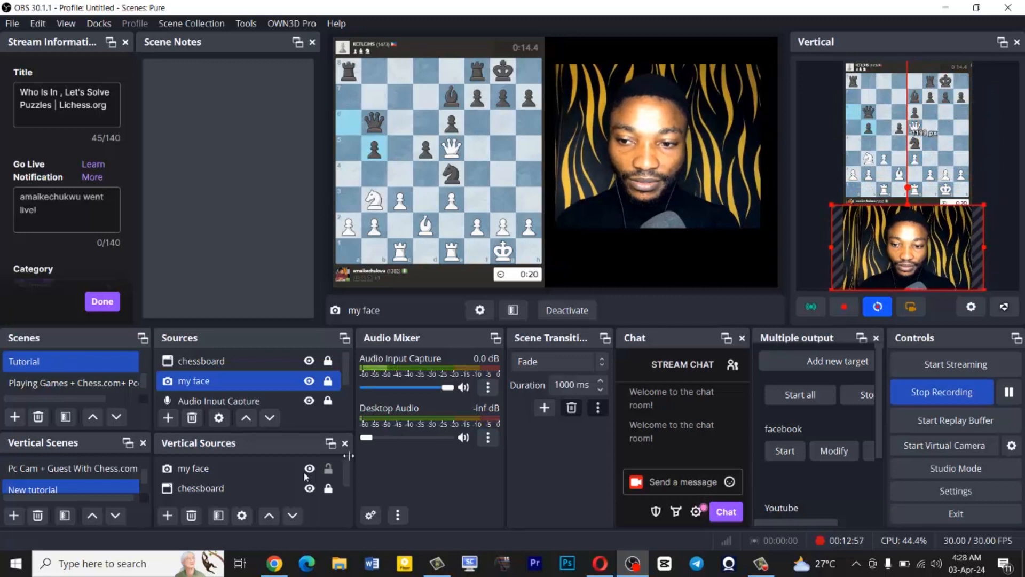
Step: Move the my face source below chessboard in the vertical scene's source order and lock it
left_click(282, 470)
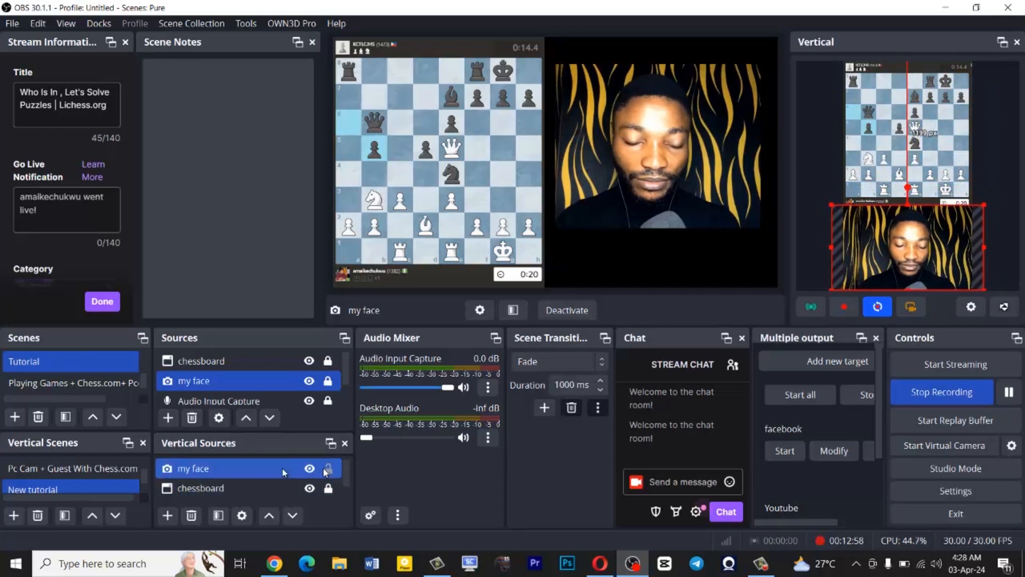
left_click(292, 516)
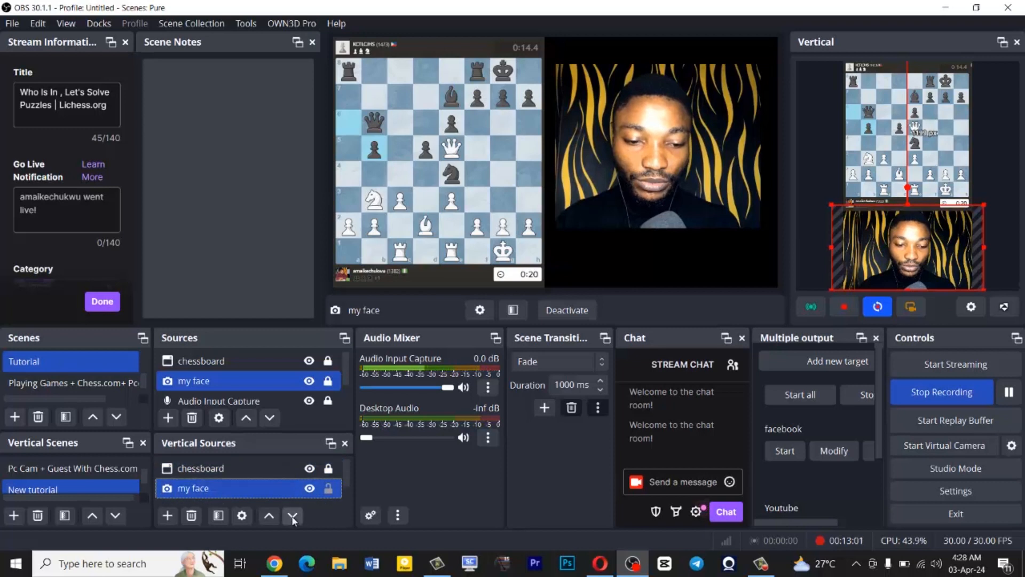
left_click(328, 491)
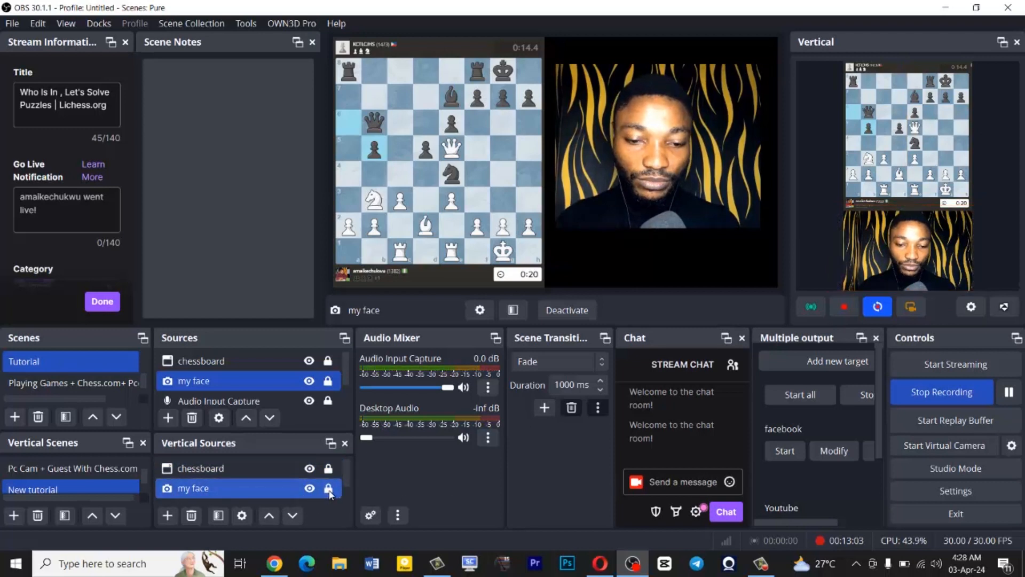
left_click(329, 477, "ctrl")
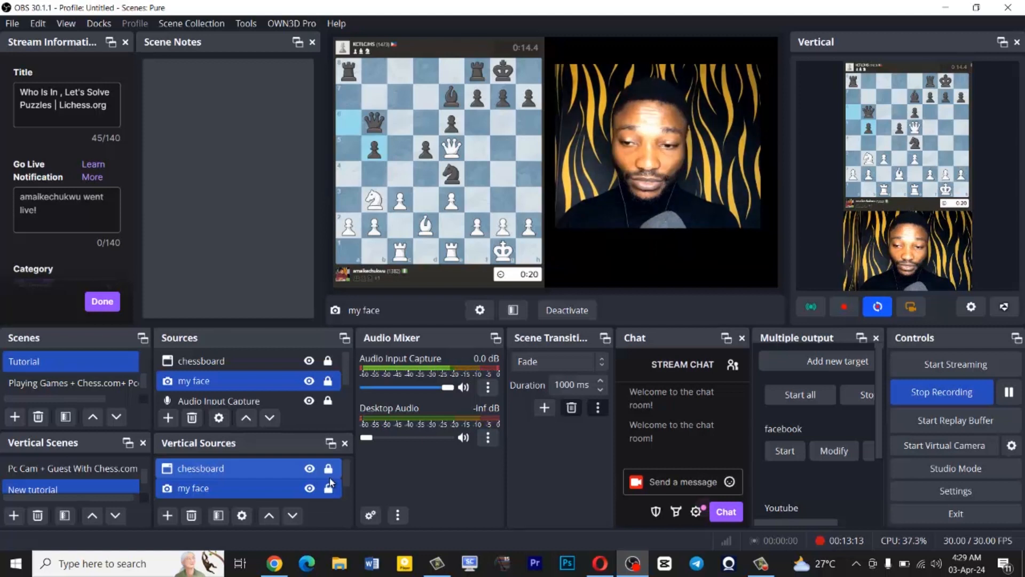
left_click(330, 482)
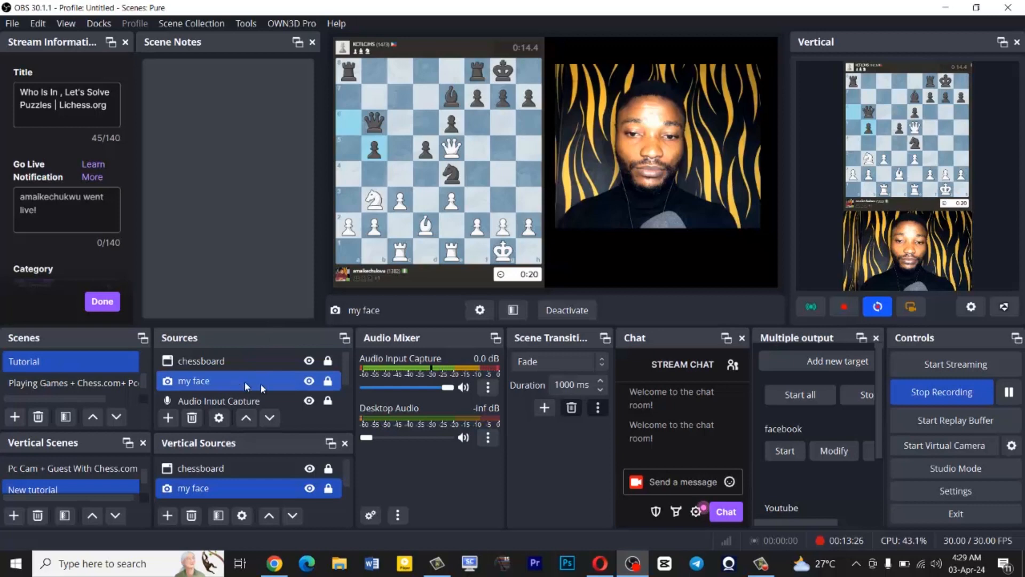
Step: Switch the capture device of the Tutorial scene's my face source to HP HD Webcam
double_click(229, 380)
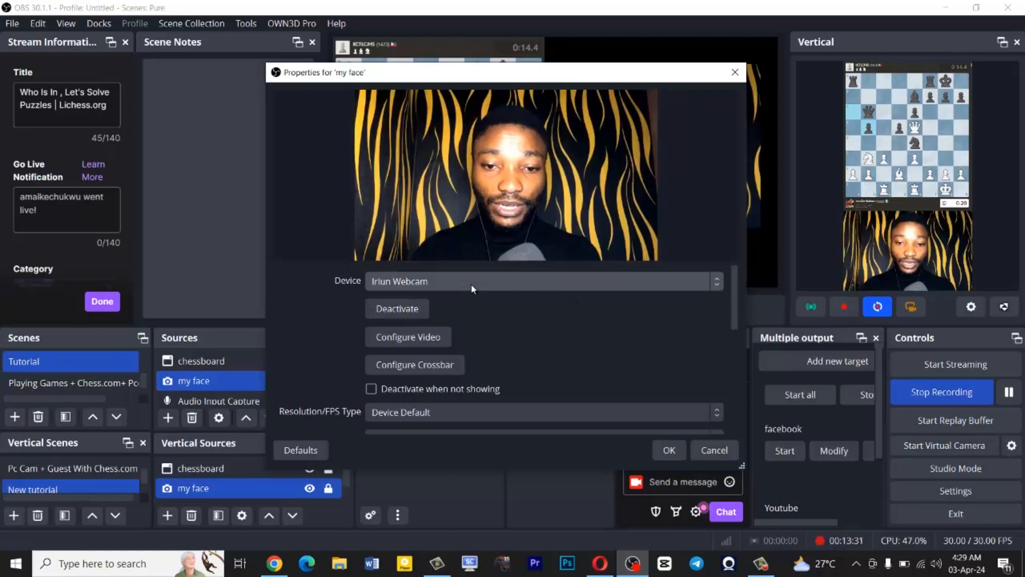
left_click(499, 281)
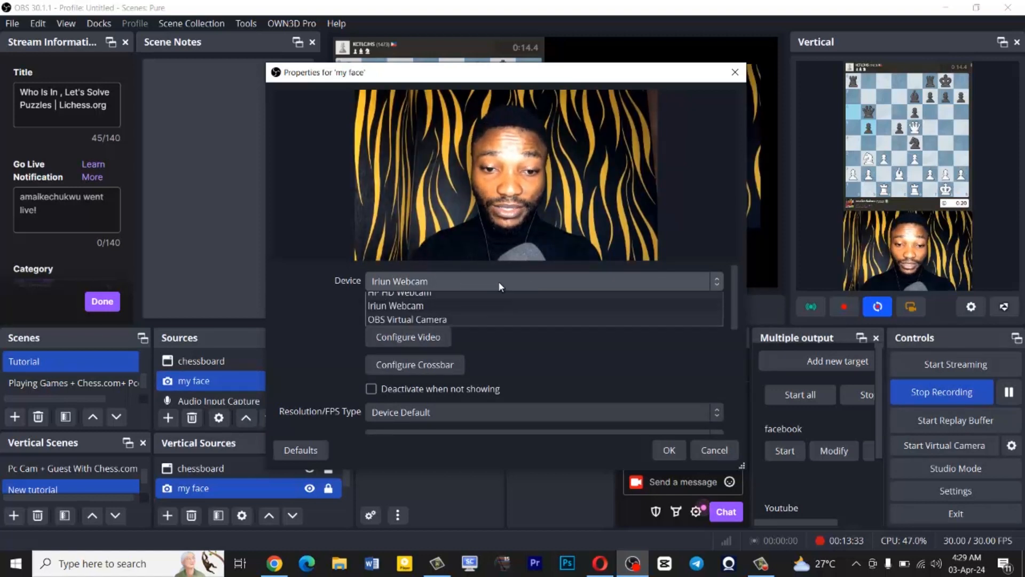
left_click(424, 299)
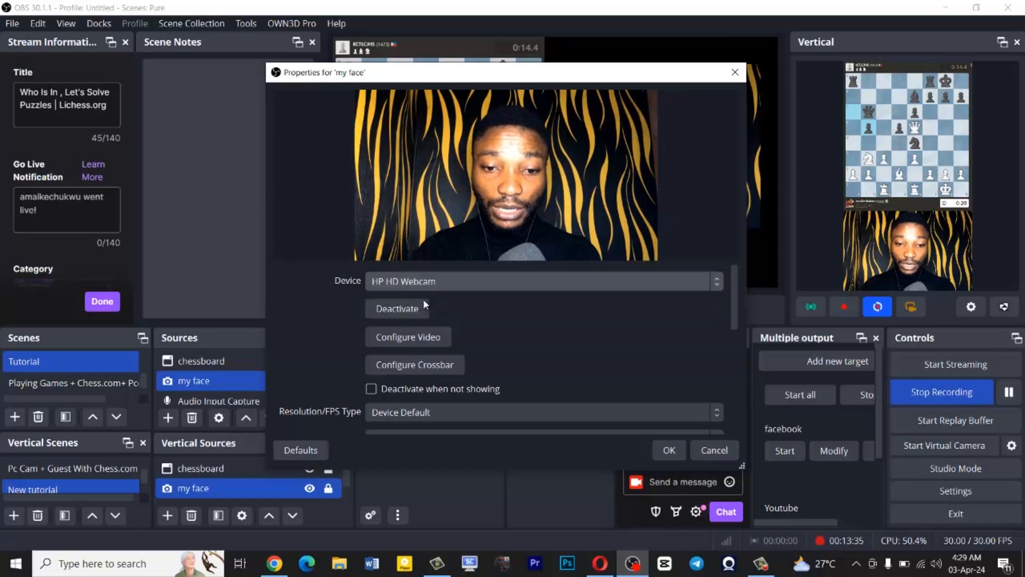
left_click(664, 448)
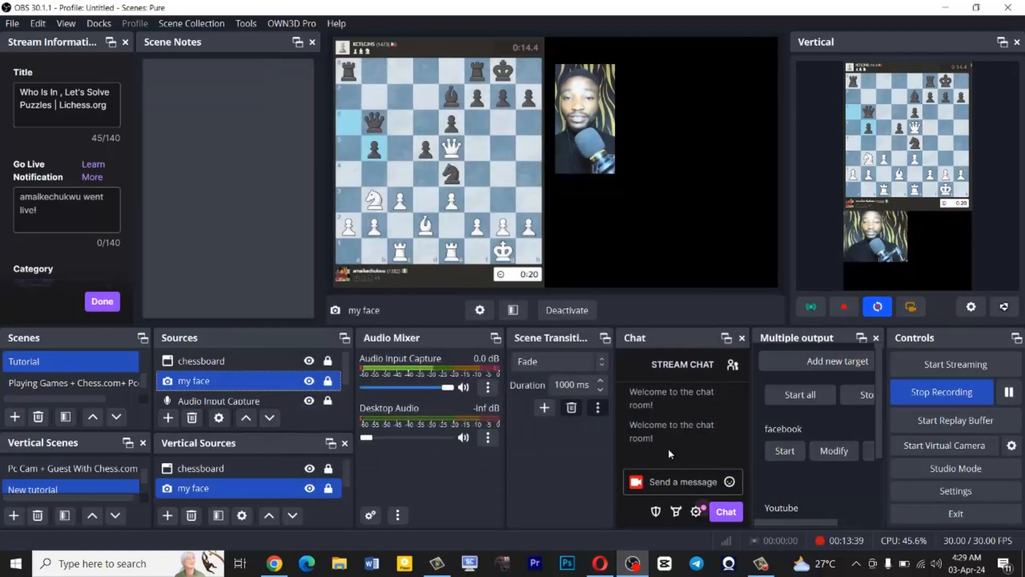
Step: Set the capture device of the my face source back to Iriun Webcam
double_click(232, 381)
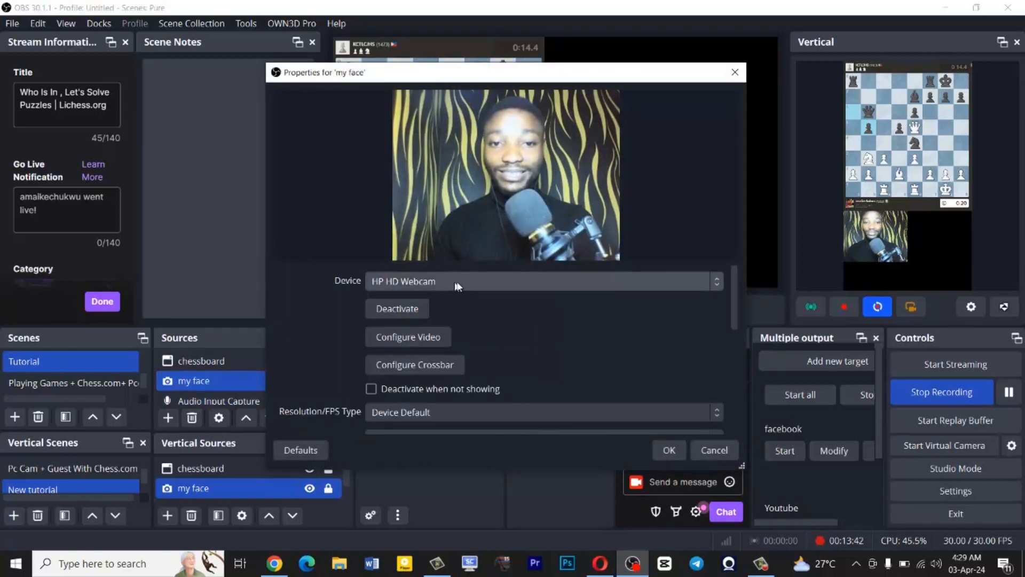
left_click(463, 280)
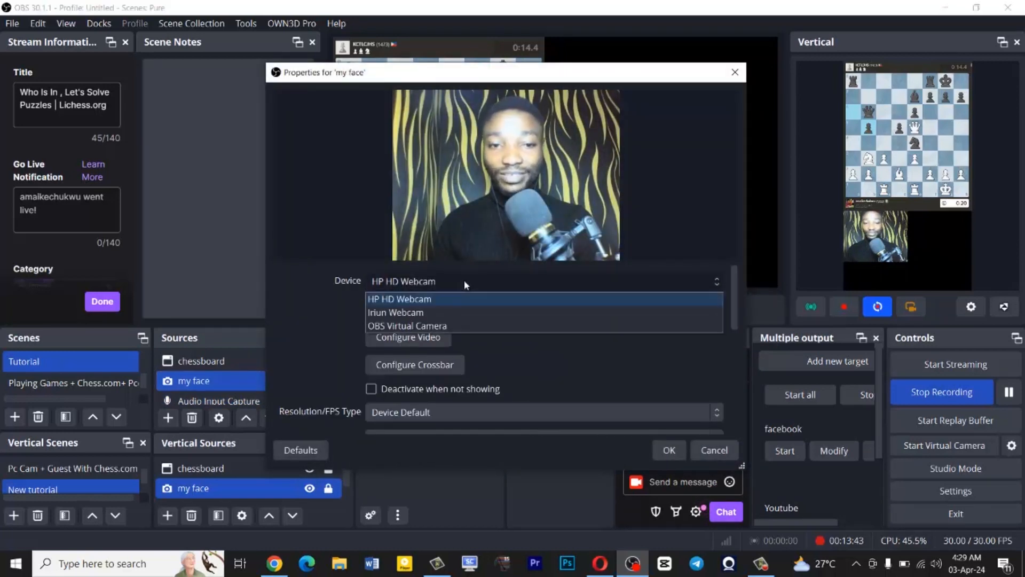
left_click(412, 313)
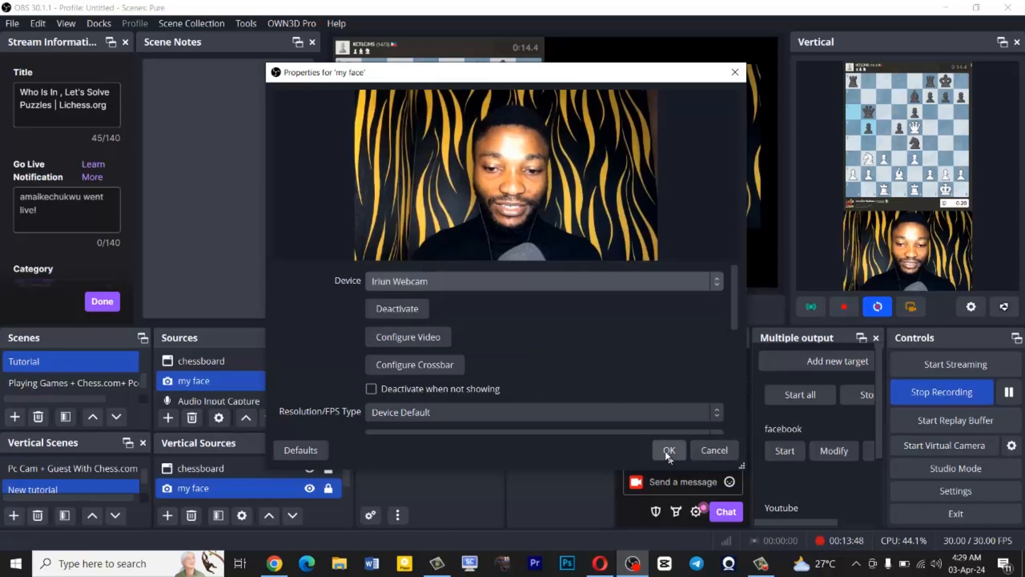
left_click(667, 450)
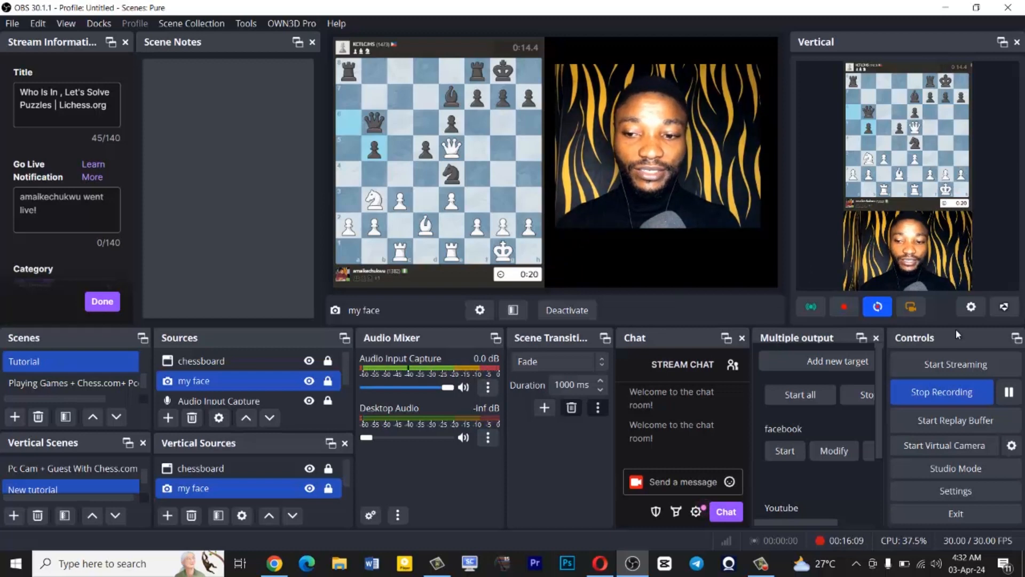
Step: Open the vertical canvas's streaming settings, and in Instagram in Opera replace the old live session with a new live video titled "test"
left_click(970, 307)
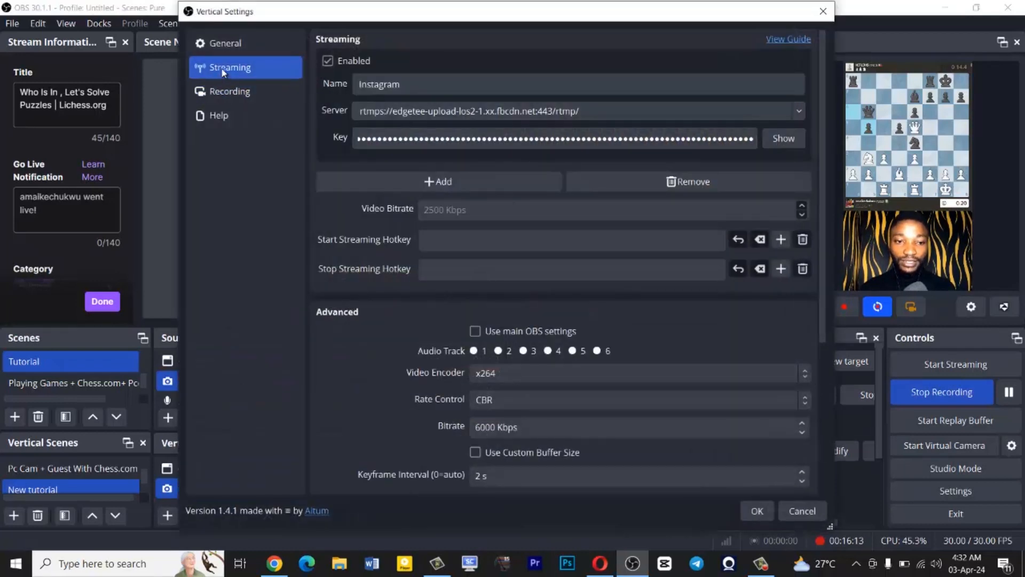
left_click(612, 566)
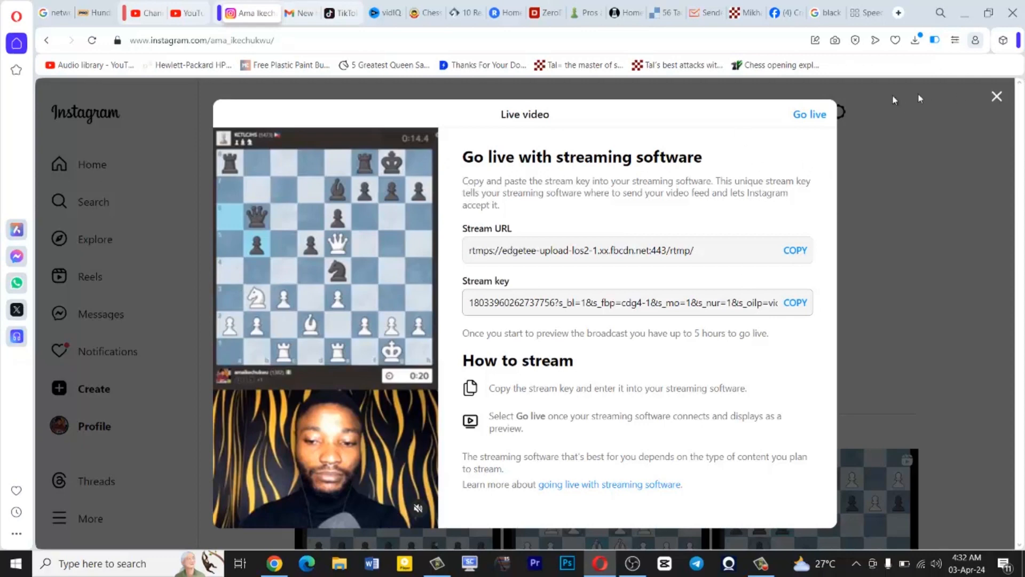
left_click(996, 99)
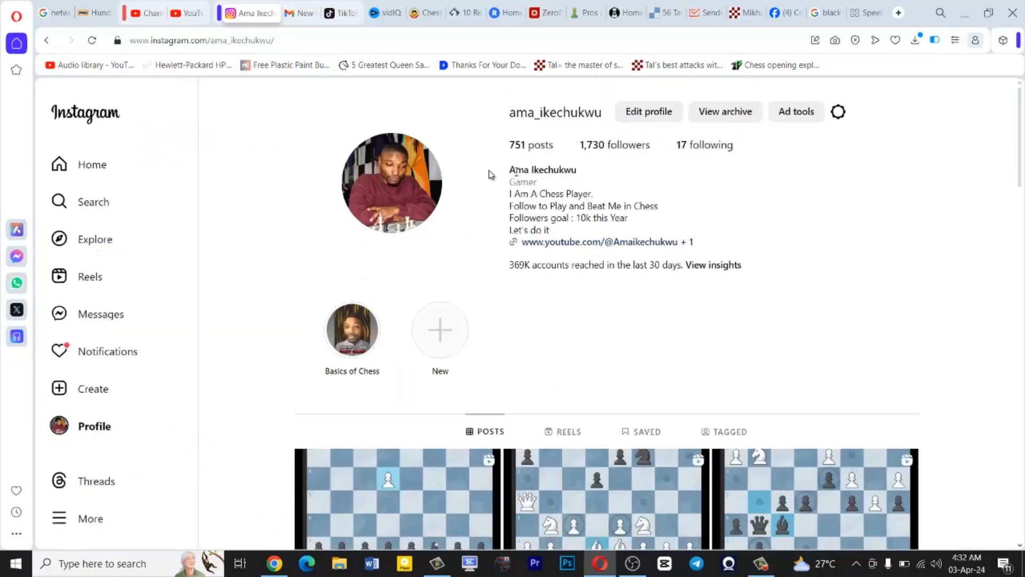
left_click(94, 395)
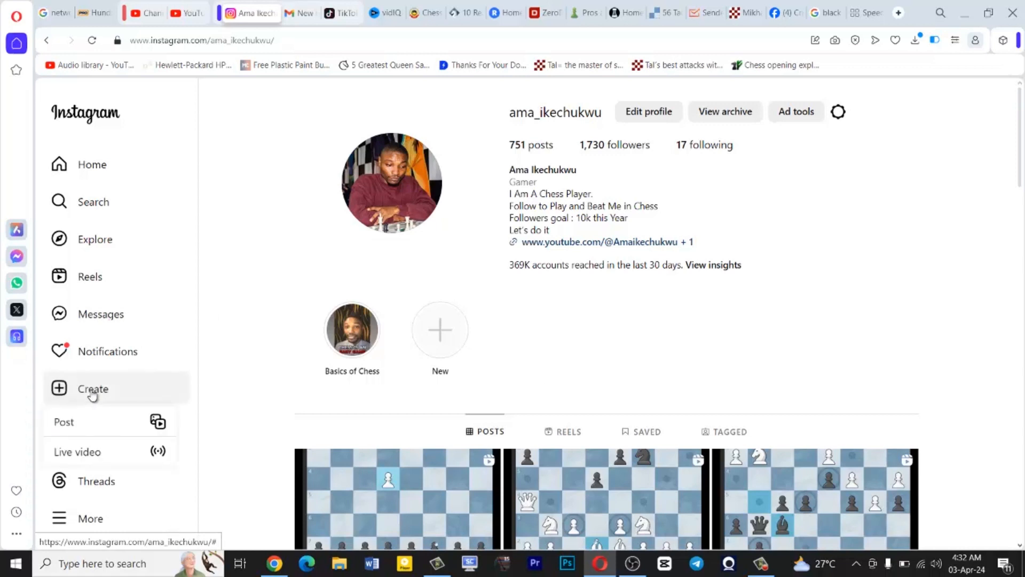
left_click(81, 452)
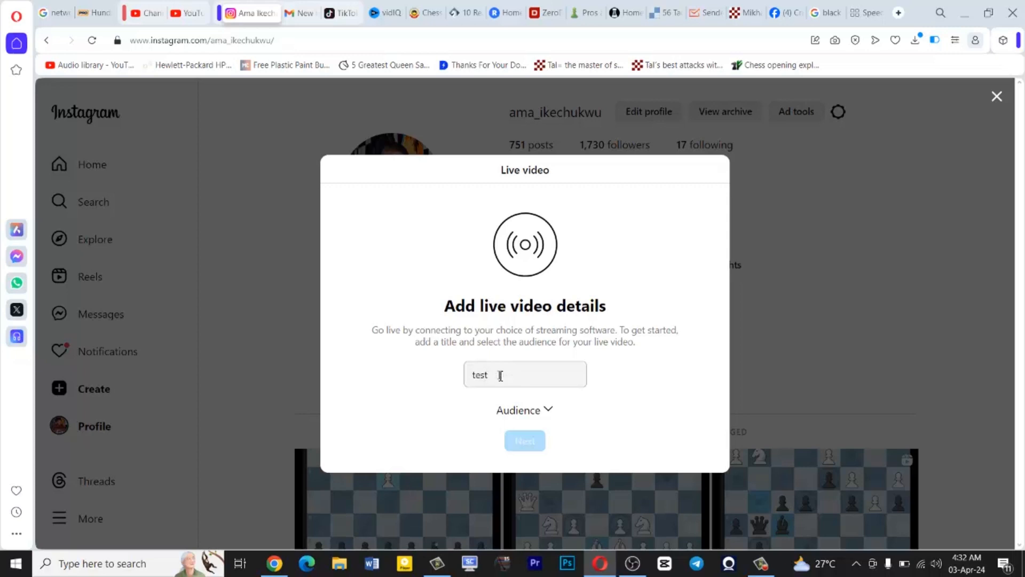
left_click(531, 412)
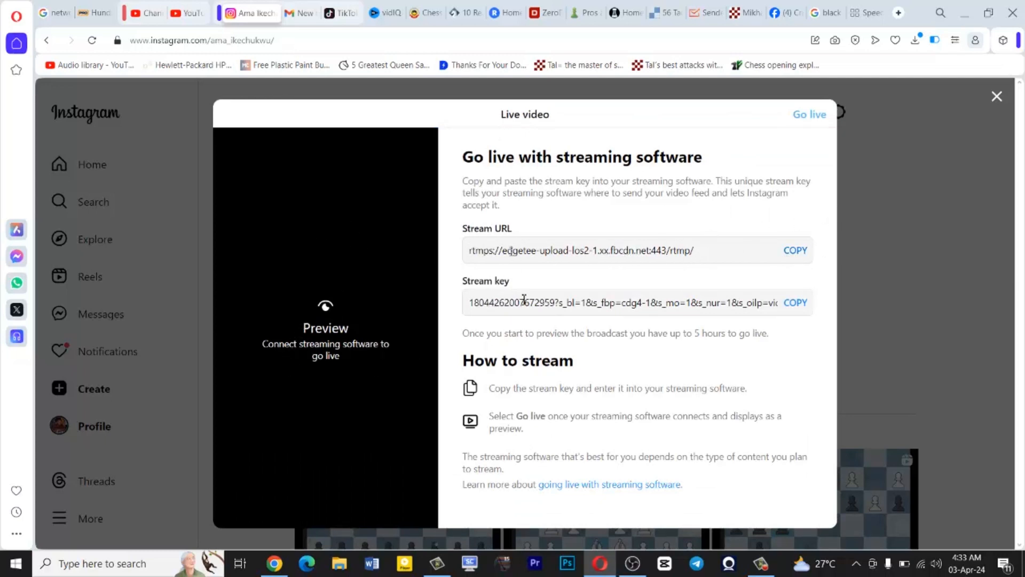
Step: Copy the stream URL from Instagram and enter it as the server of the Instagram output in OBS's vertical streaming settings
left_click(632, 563)
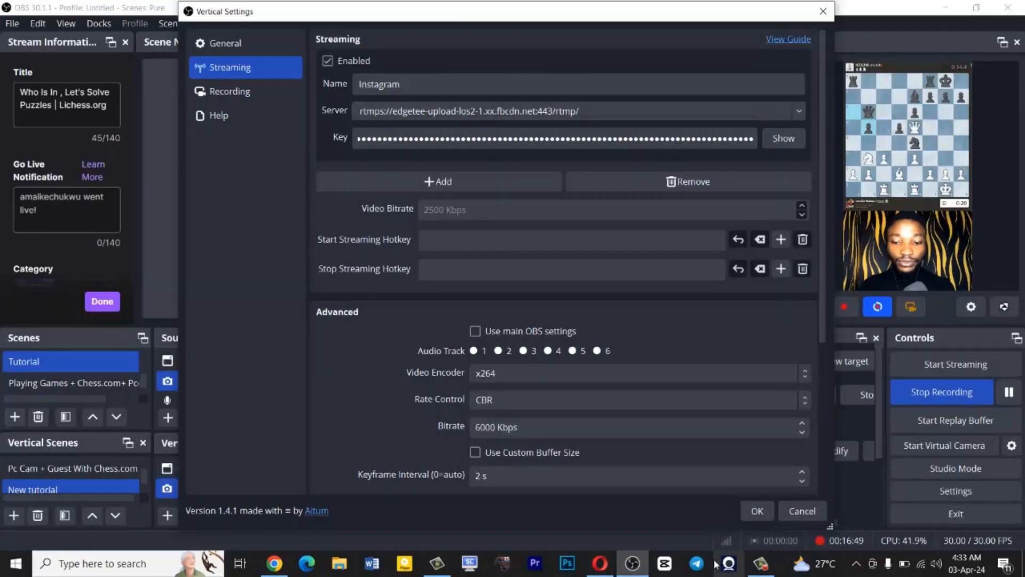
left_click(601, 563)
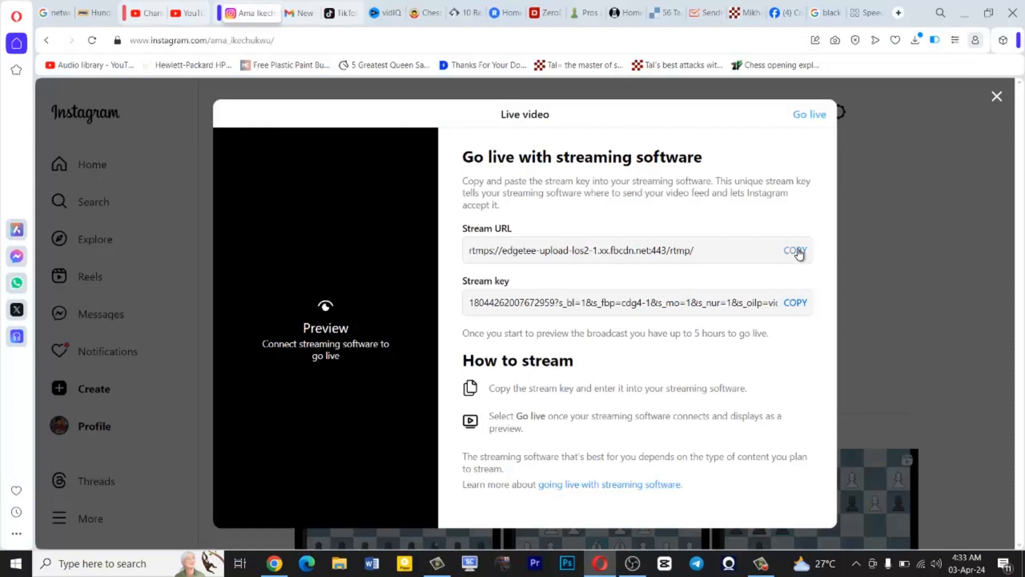
left_click(800, 253)
left_click(632, 563)
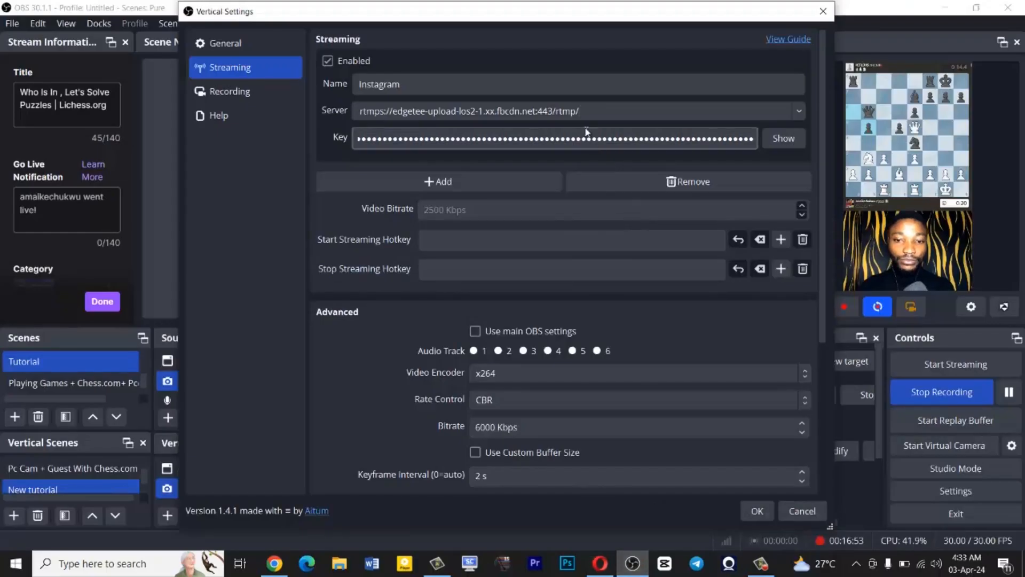
left_click_drag(581, 111, 457, 117)
left_click_drag(355, 118, 340, 122)
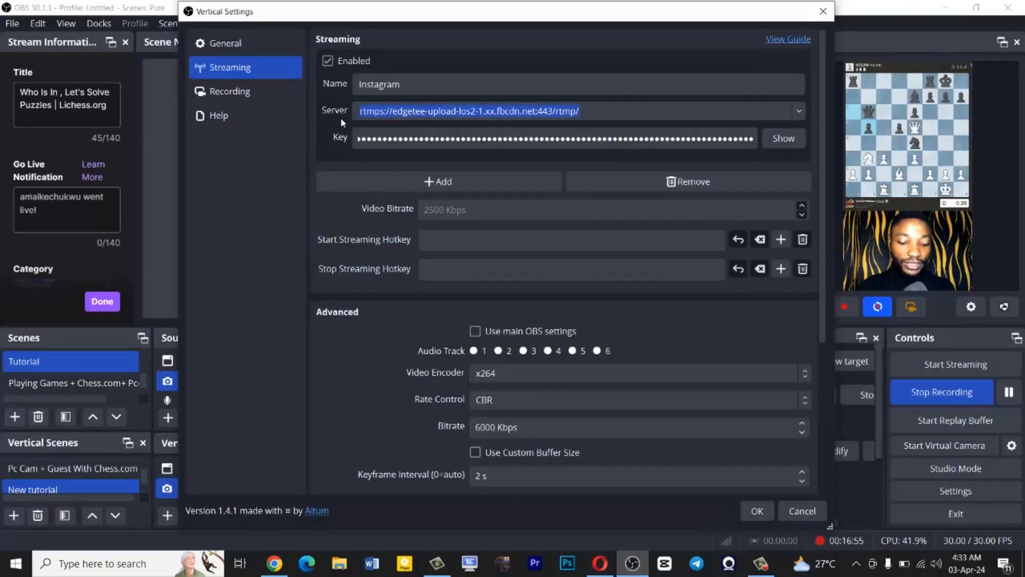
left_click(342, 117)
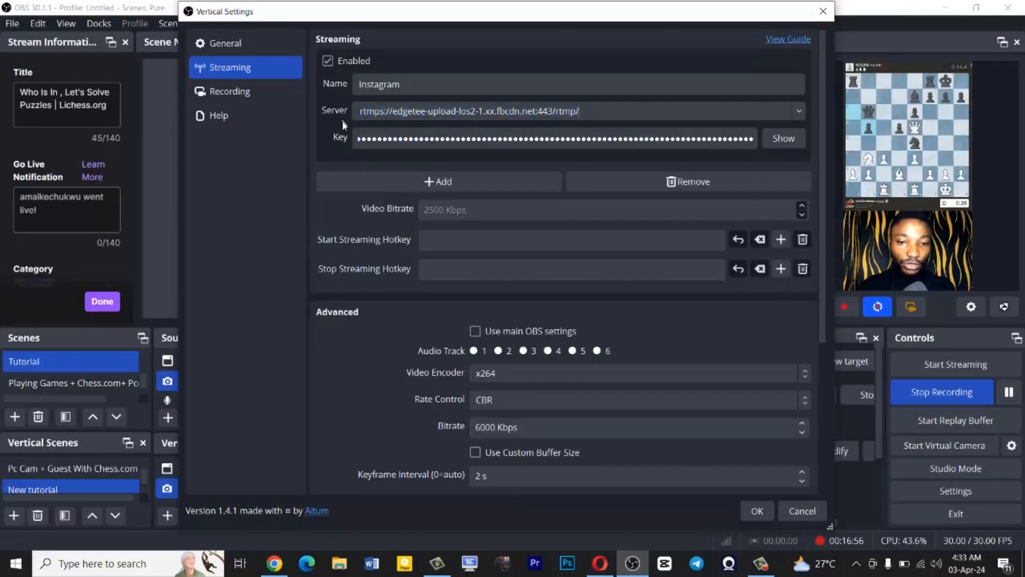
Step: Copy the stream key from Instagram, replace the Instagram output's key with it in OBS's vertical streaming settings, and save them
left_click(608, 563)
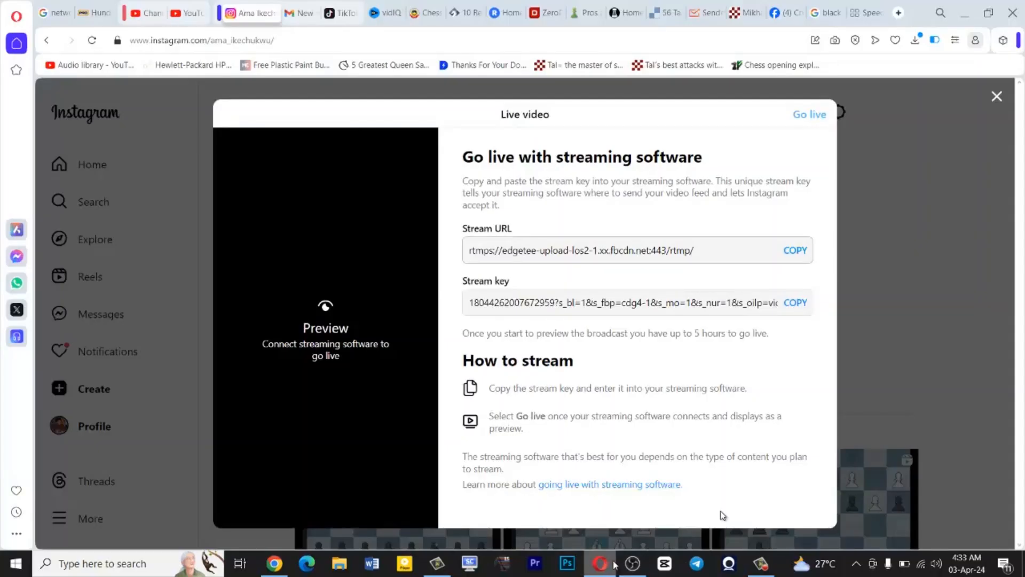
left_click(792, 302)
left_click(795, 302)
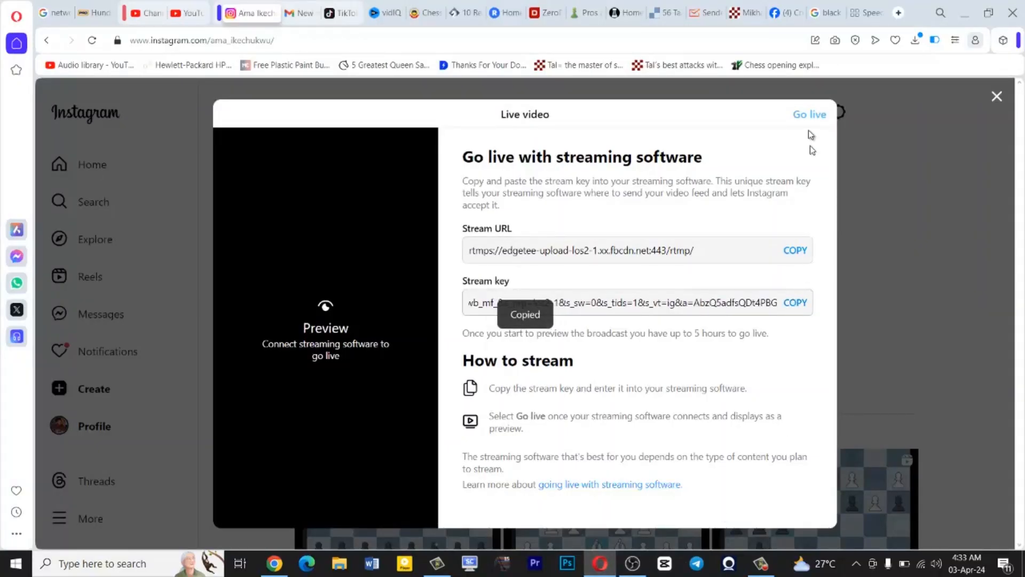
left_click(631, 562)
left_click(490, 139)
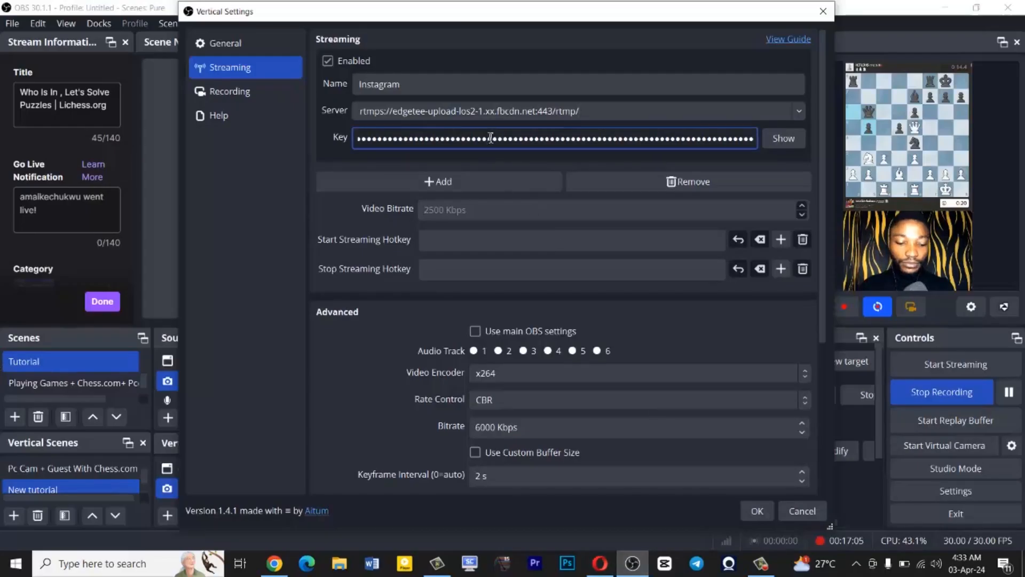
key("ctrl+a")
key("ctrl+v")
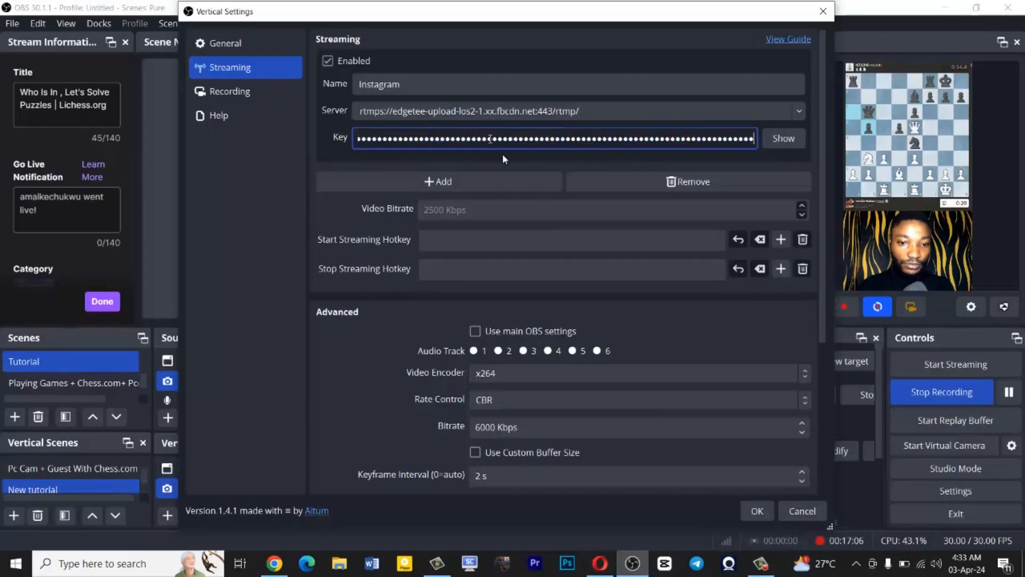
left_click(757, 510)
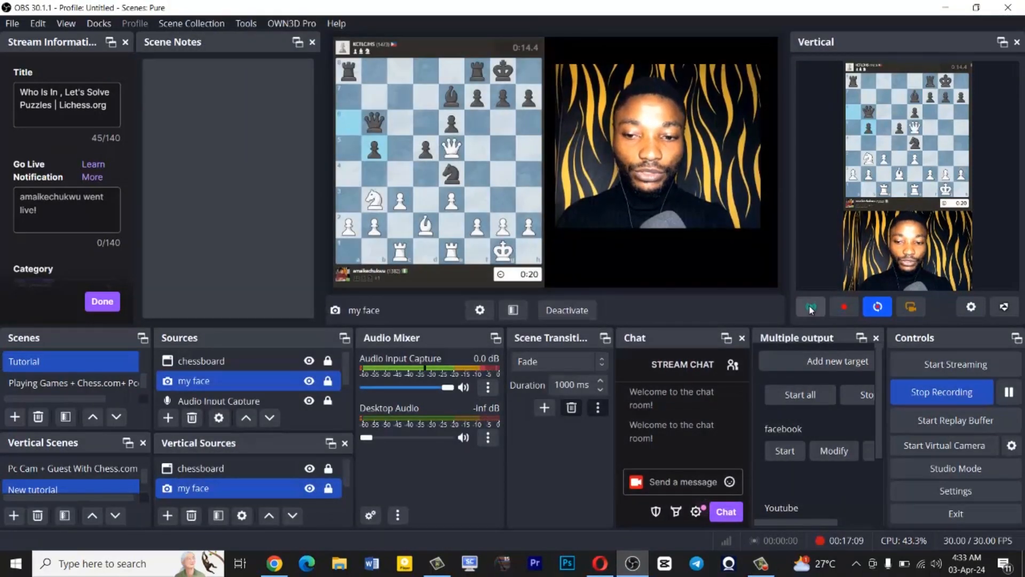
Step: Start streaming the vertical canvas and check its live preview in Instagram in Opera
left_click(810, 307)
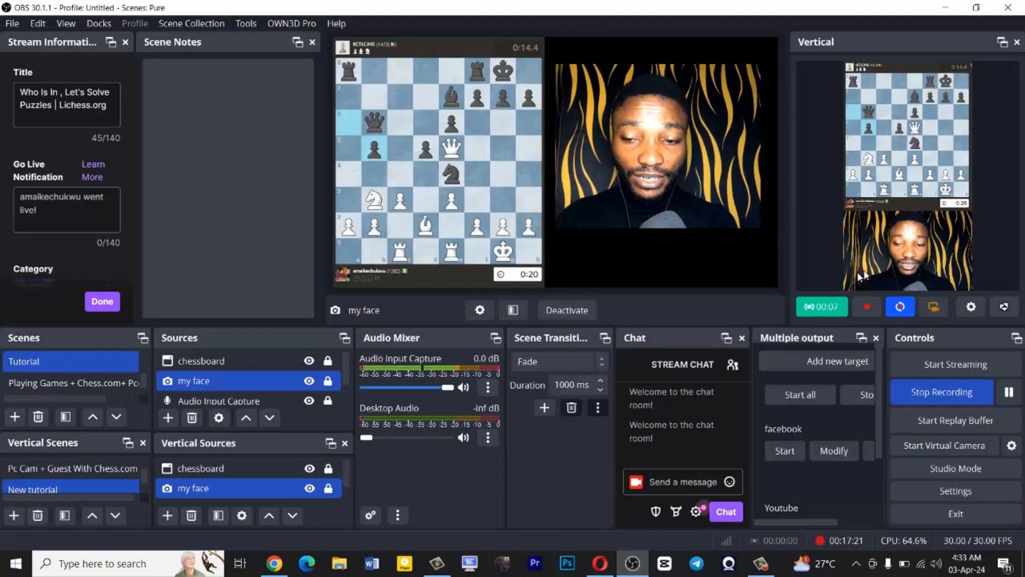
left_click(600, 563)
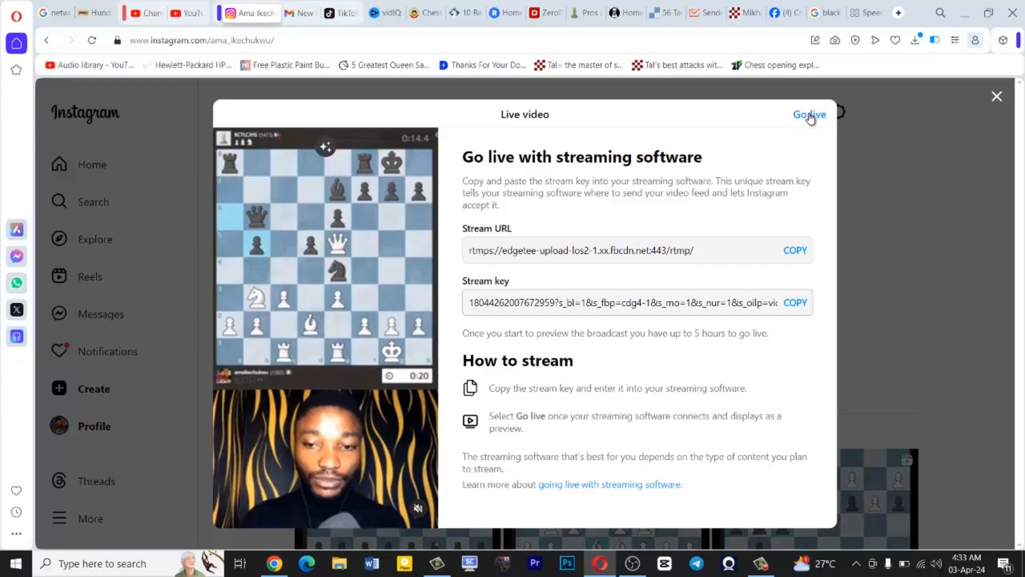
Step: Close Instagram's live video setup without going live, and stop the vertical canvas's stream in OBS
left_click(996, 97)
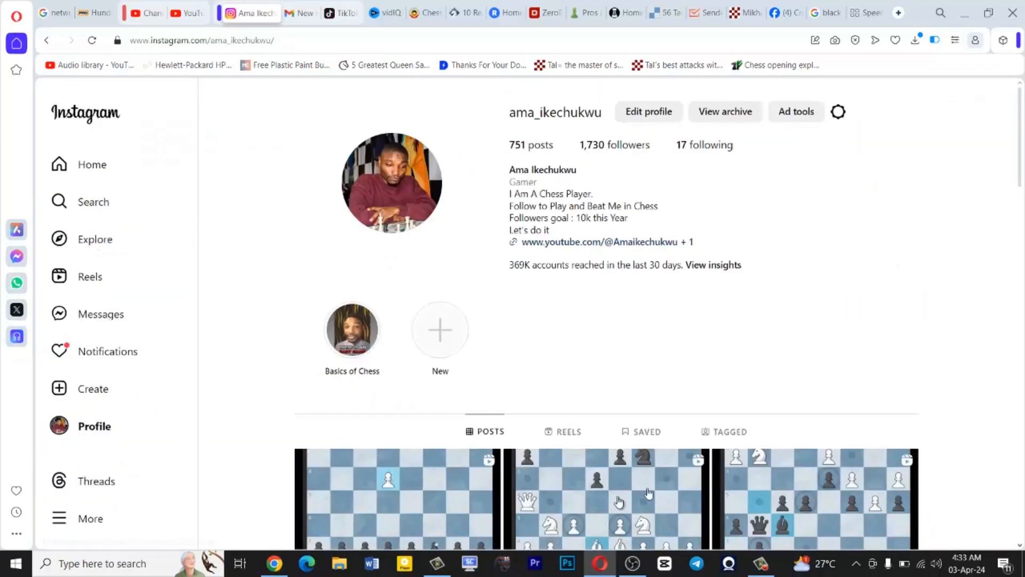
left_click(632, 565)
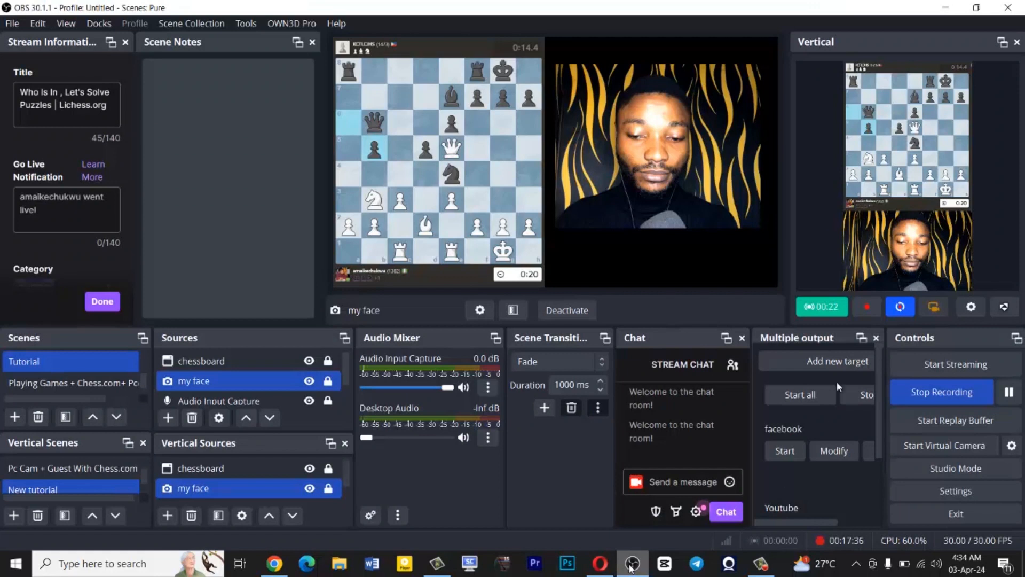
left_click(823, 308)
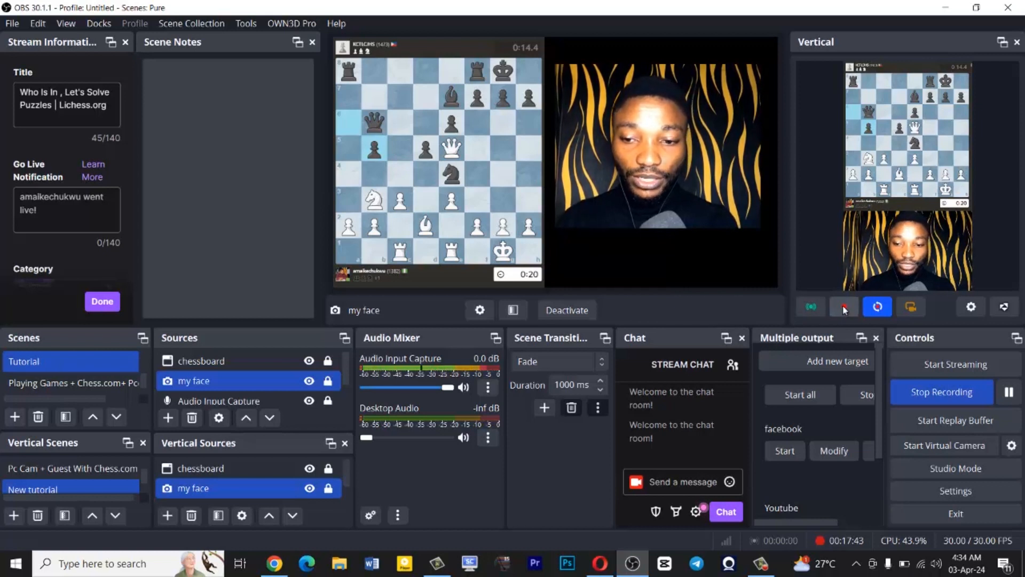
Step: Start recording the vertical canvas, and start a new 1|1 game on Chess.com in Chrome
left_click(844, 306)
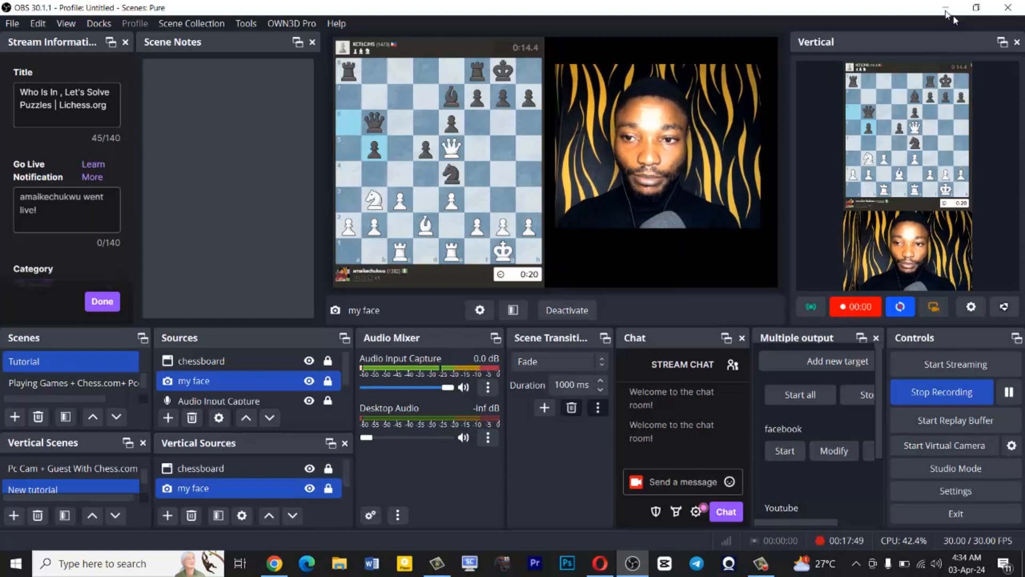
left_click(600, 563)
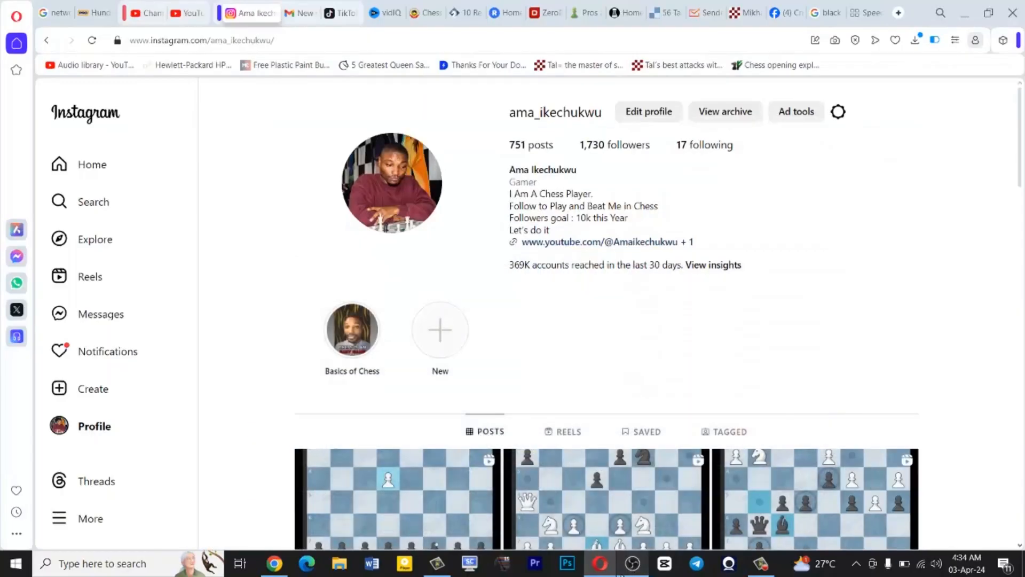
left_click(274, 563)
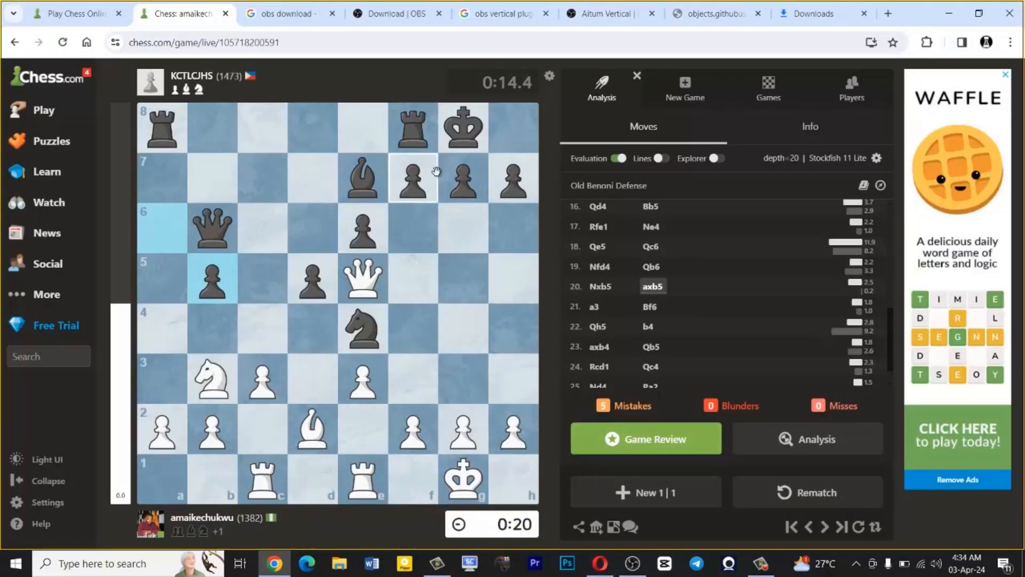
left_click(685, 84)
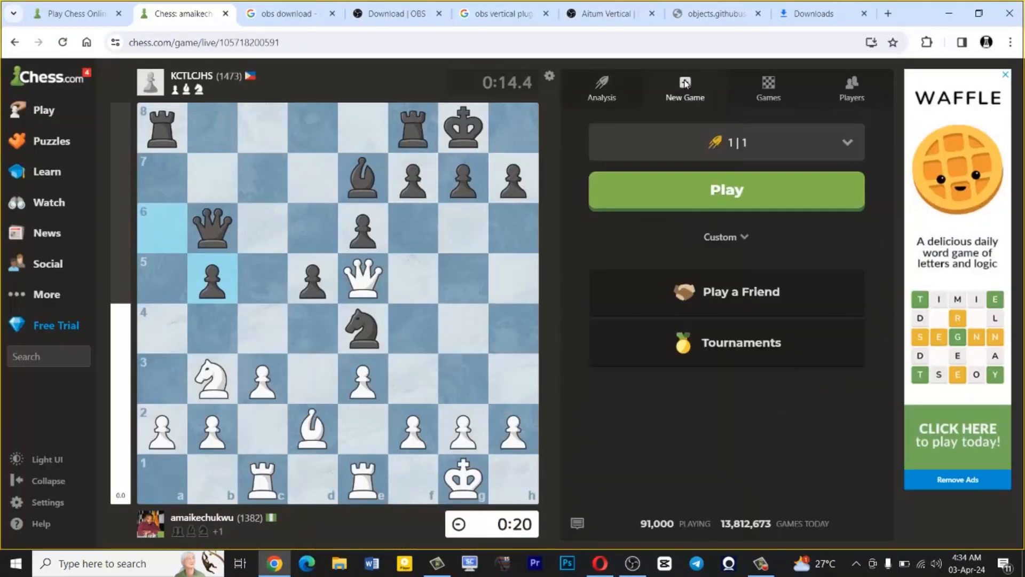
left_click(713, 190)
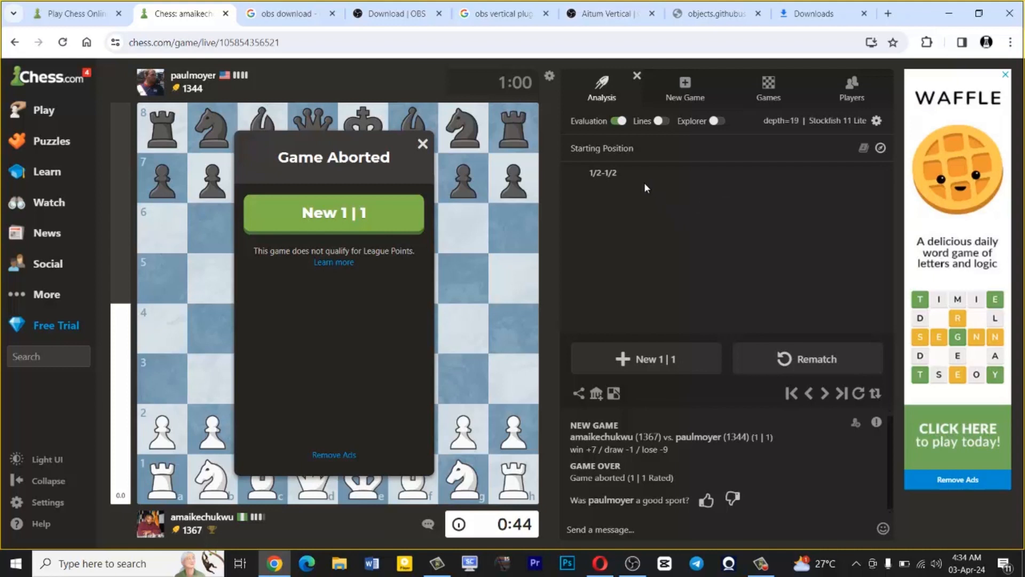
Step: Switch back to OBS and stop the vertical canvas's recording
left_click(633, 566)
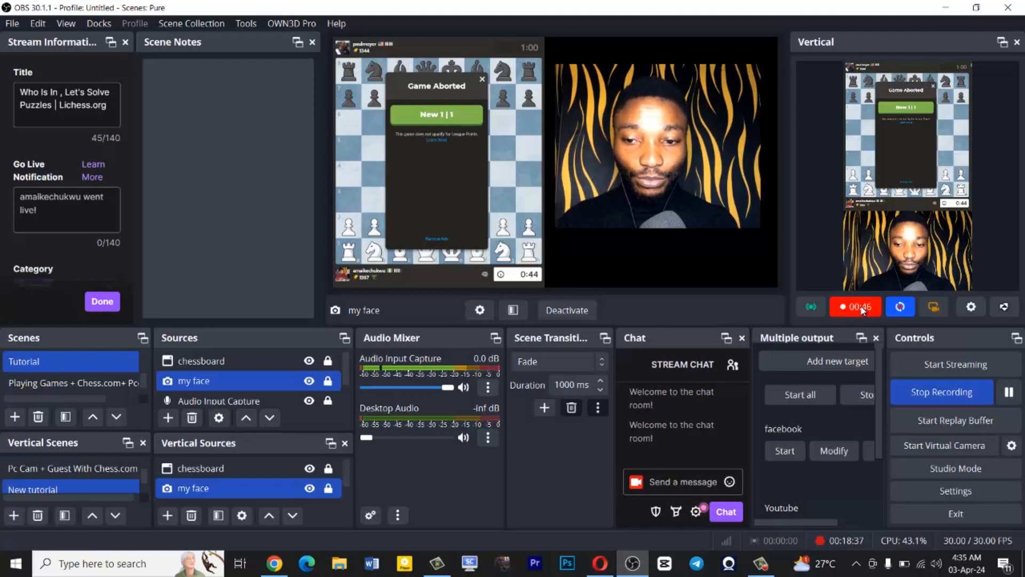
left_click(876, 310)
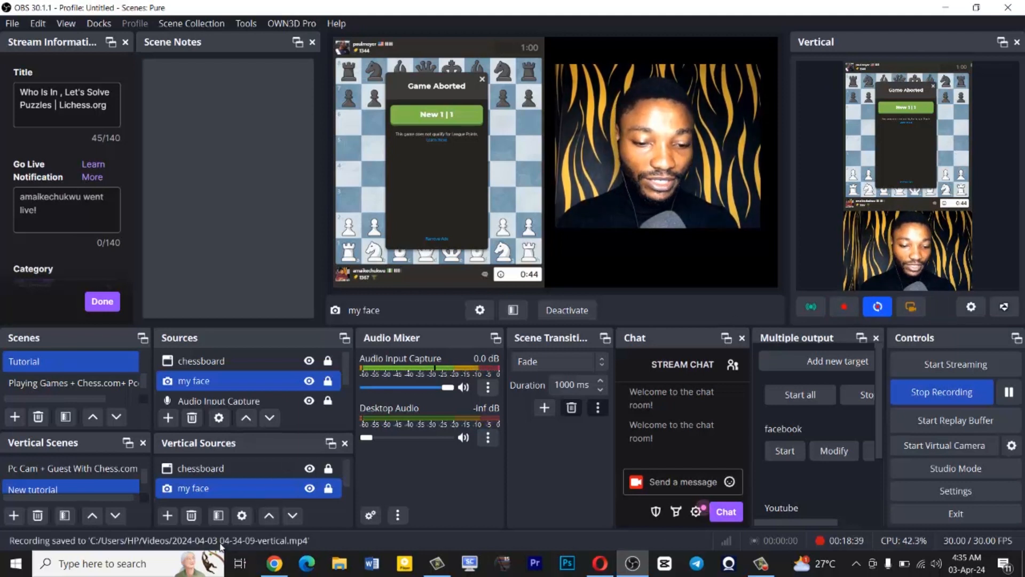